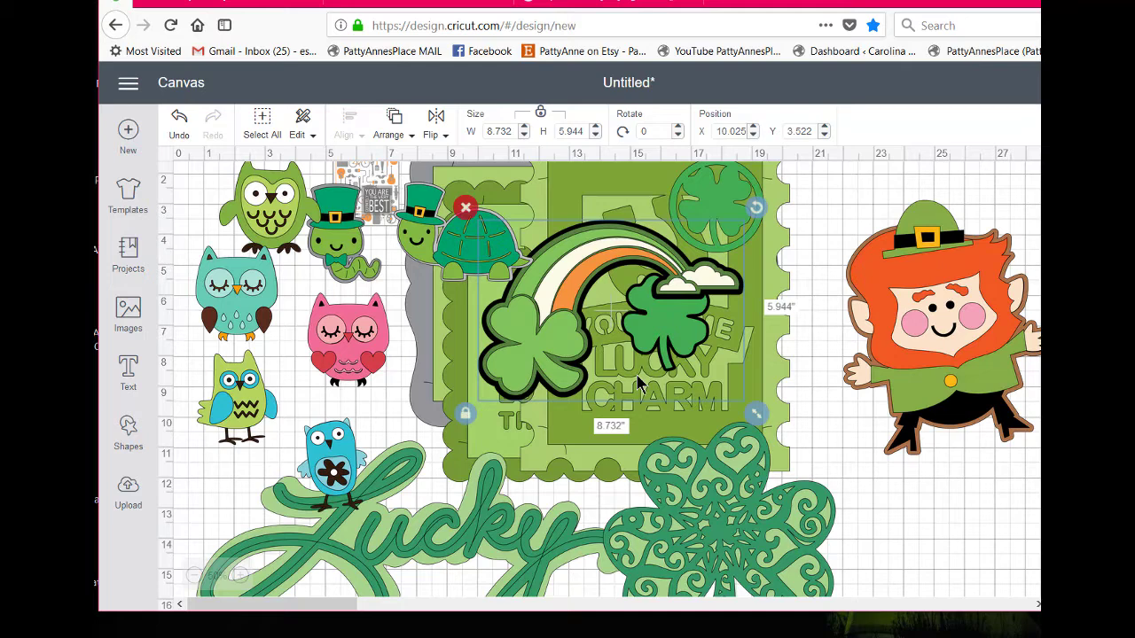
# - Delete the leprechaun and move the round shamrock onto the empty canvas to the right of the cards
pyautogui.click(906, 319)
pyautogui.click(833, 190)
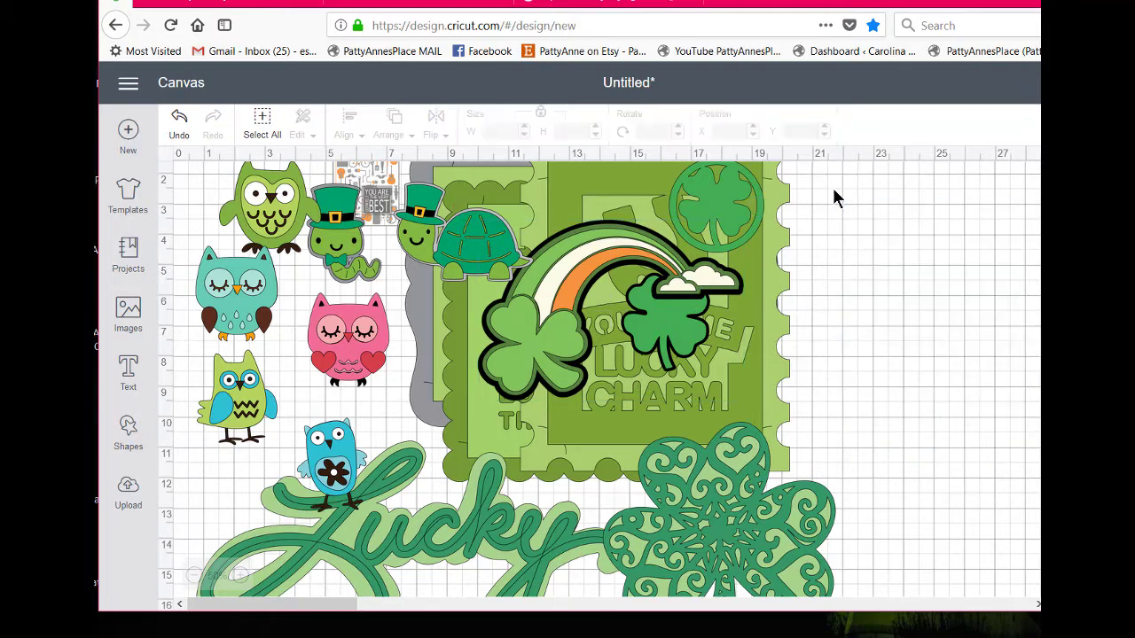
pyautogui.moveTo(720, 213); pyautogui.dragTo(966, 243)
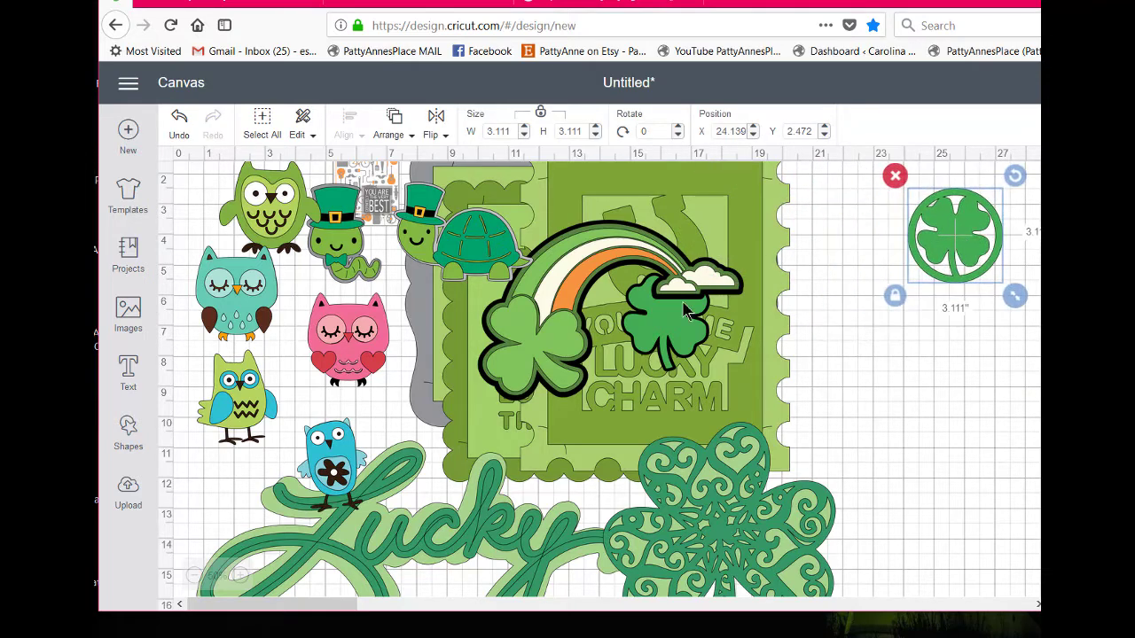
# - Delete the rainbow, the filigree shamrock and the "Lucky" lettering, and place the black-outlined shamrock below the round one
pyautogui.moveTo(678, 329); pyautogui.dragTo(1006, 401)
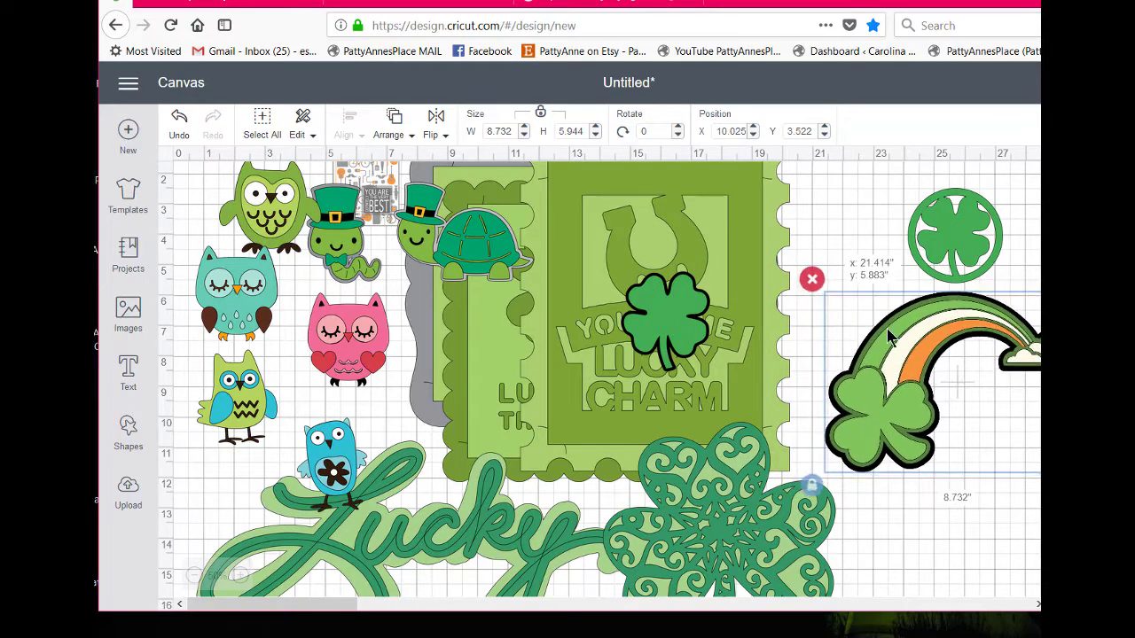
pyautogui.click(812, 281)
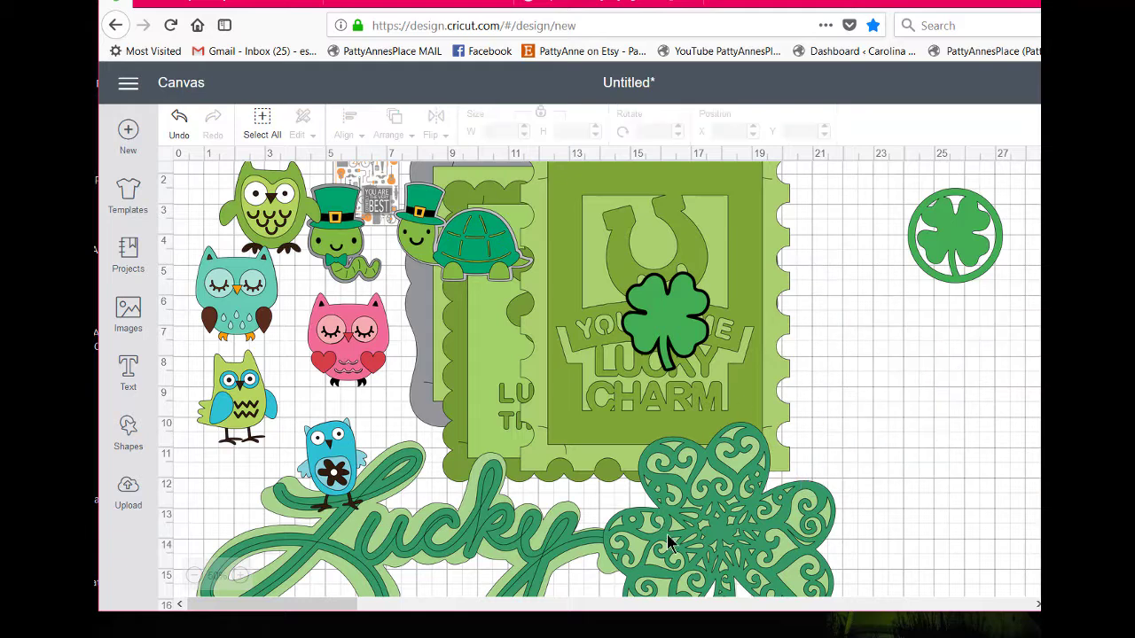
pyautogui.moveTo(670, 538); pyautogui.dragTo(850, 426)
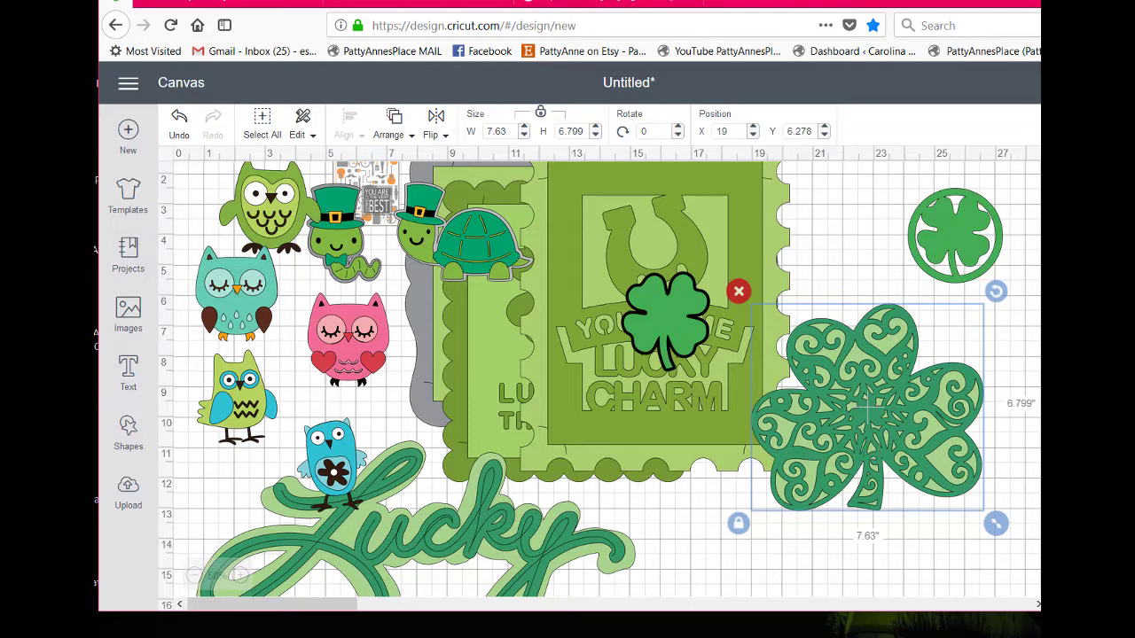
pyautogui.press('Delete')
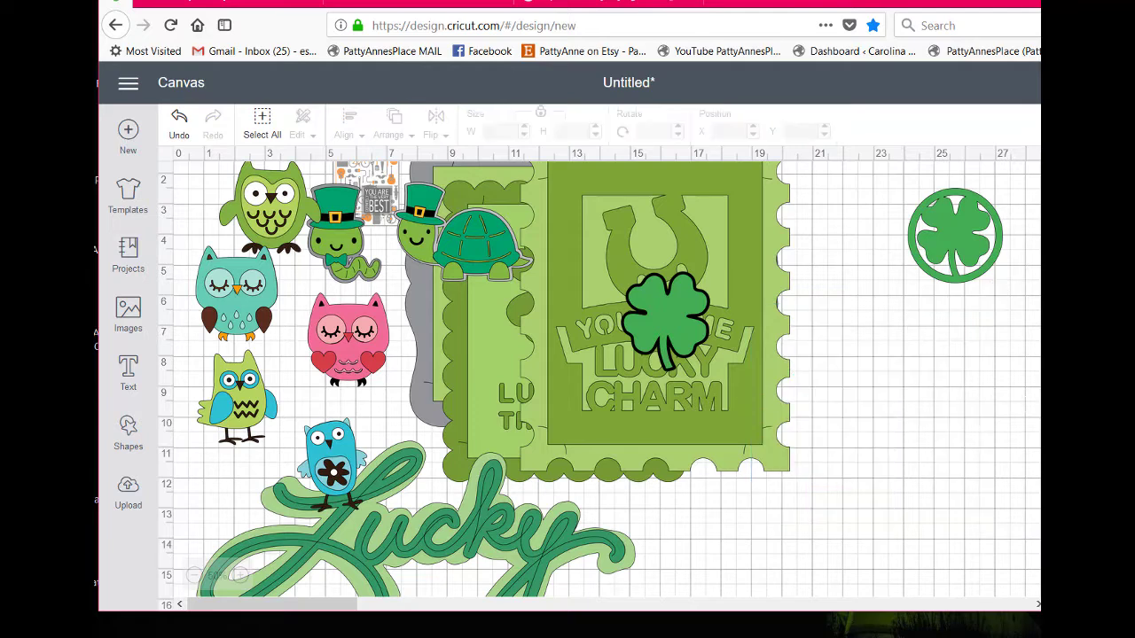
pyautogui.moveTo(492, 525); pyautogui.dragTo(836, 438)
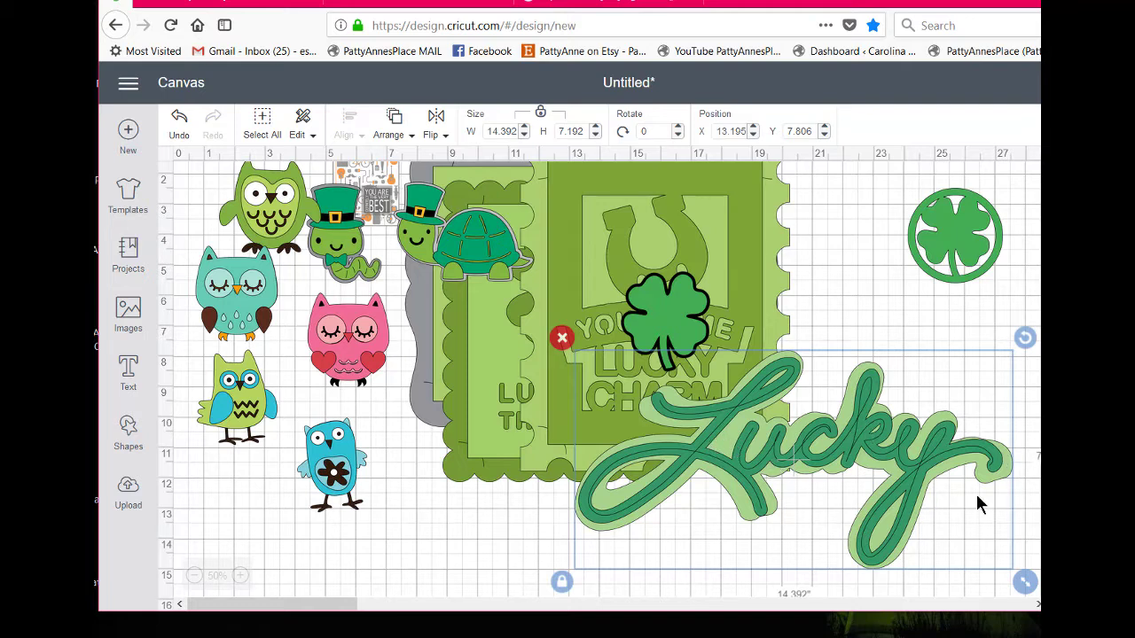
pyautogui.click(561, 338)
pyautogui.moveTo(674, 337); pyautogui.dragTo(959, 363)
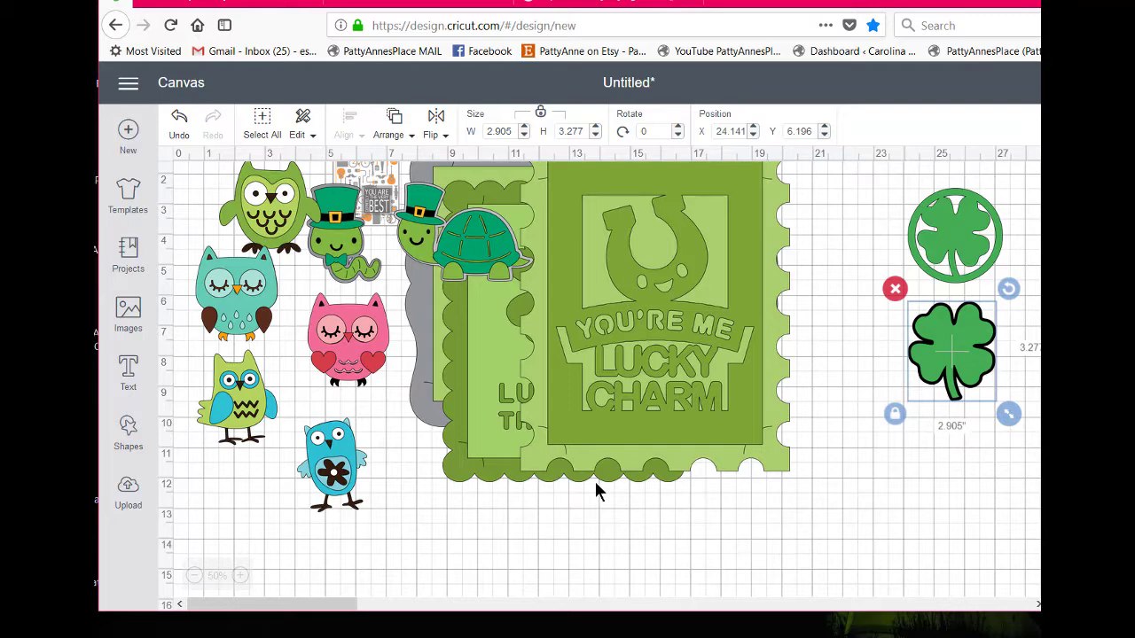
# - Delete the "You're Me Lucky Charm", "Luck of the Irish" and "Eat, Drink & Be Irish" cards
pyautogui.moveTo(664, 446); pyautogui.dragTo(705, 455)
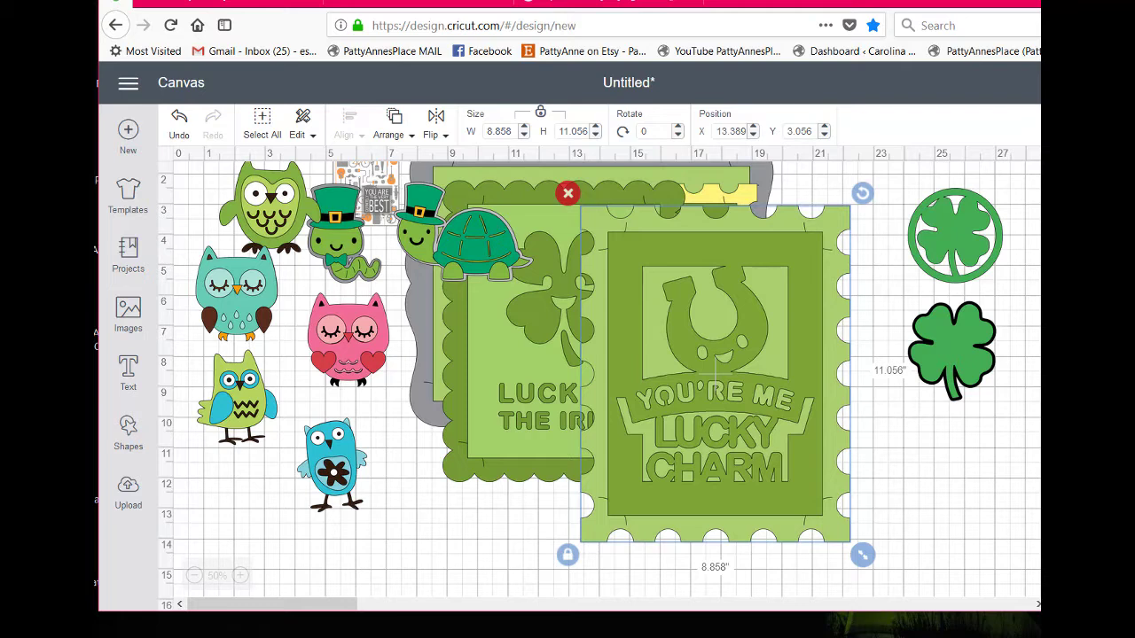
pyautogui.press('Delete')
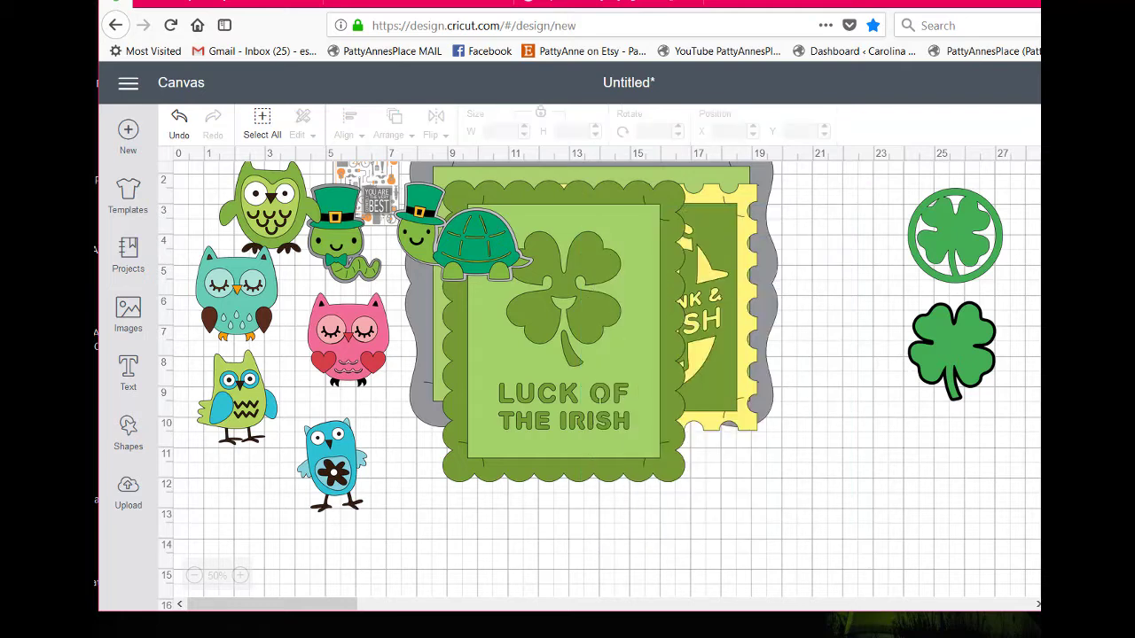
pyautogui.click(595, 347)
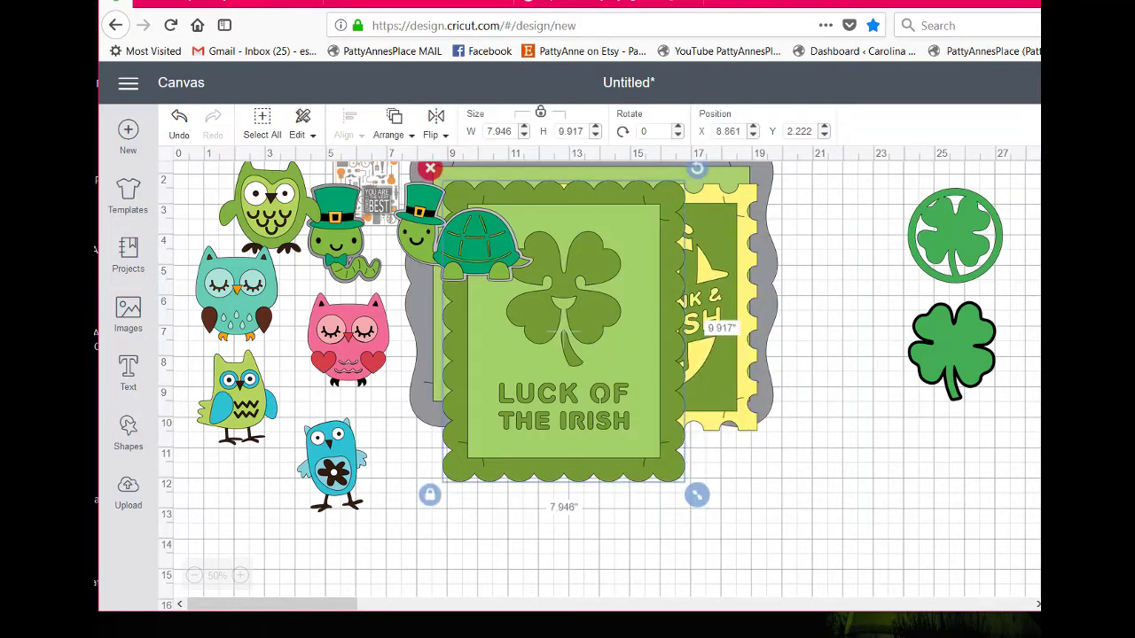
pyautogui.press('Delete')
pyautogui.moveTo(653, 342); pyautogui.dragTo(727, 408)
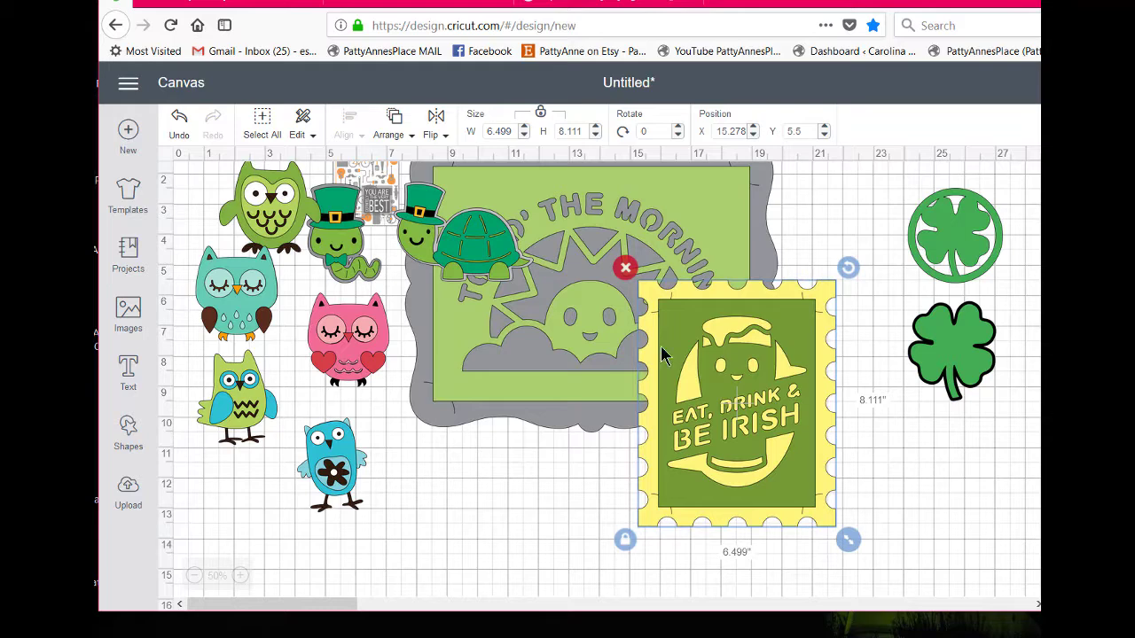
pyautogui.click(625, 267)
# - Recolour the "Top O' the Mornin'" card with a #F2B31B front layer and a #339967 frame layer
pyautogui.moveTo(709, 300); pyautogui.dragTo(741, 374)
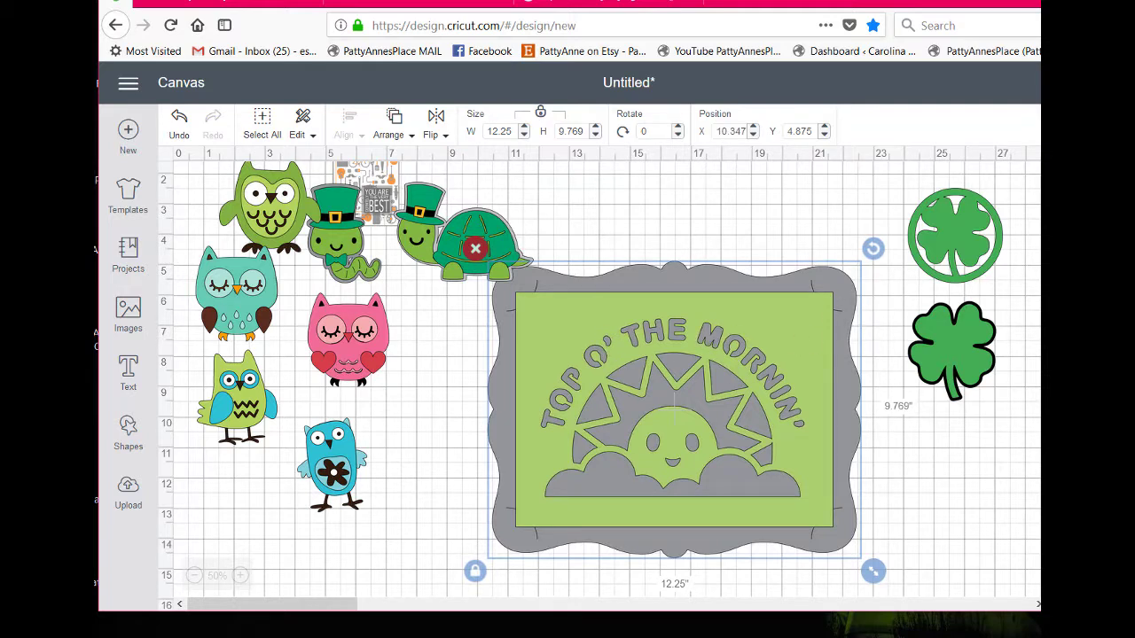
pyautogui.click(1099, 496)
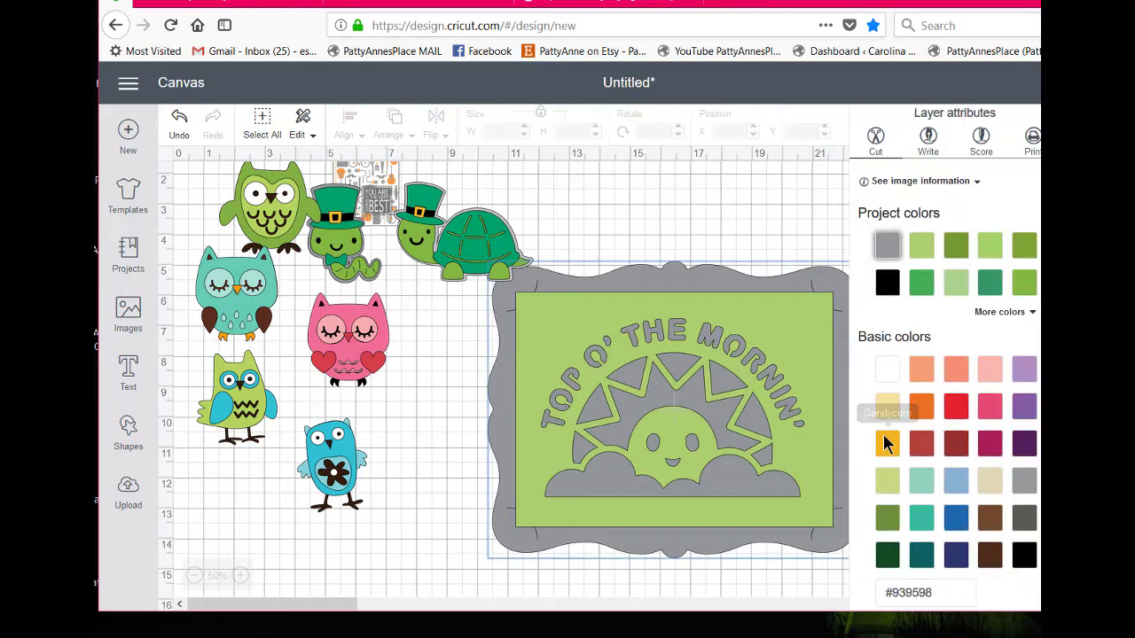
pyautogui.click(886, 444)
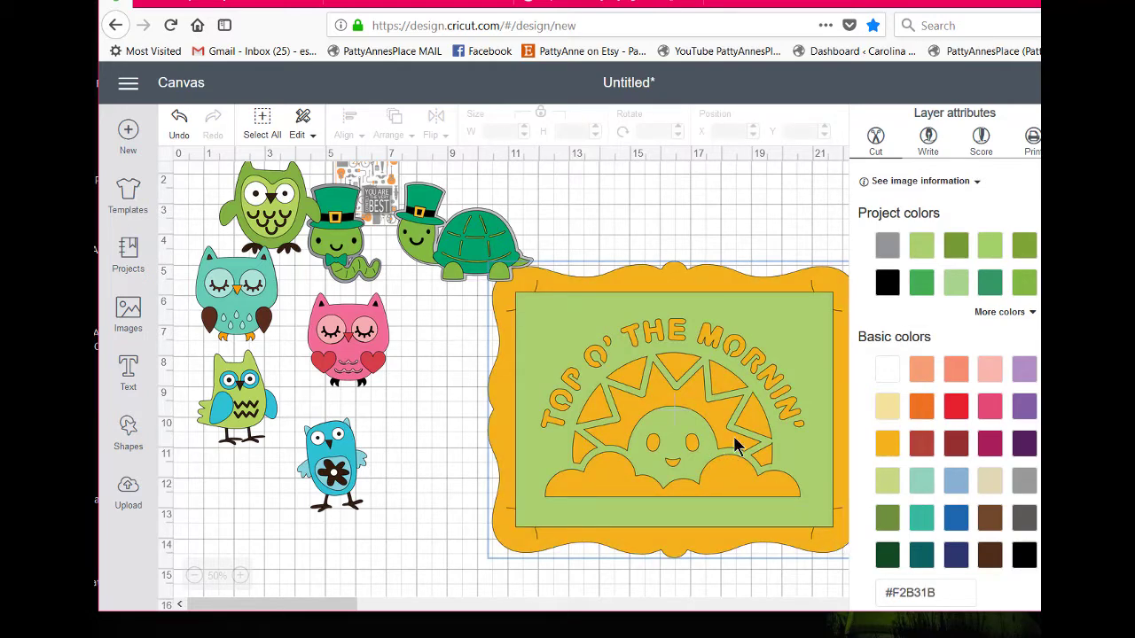
pyautogui.click(833, 448)
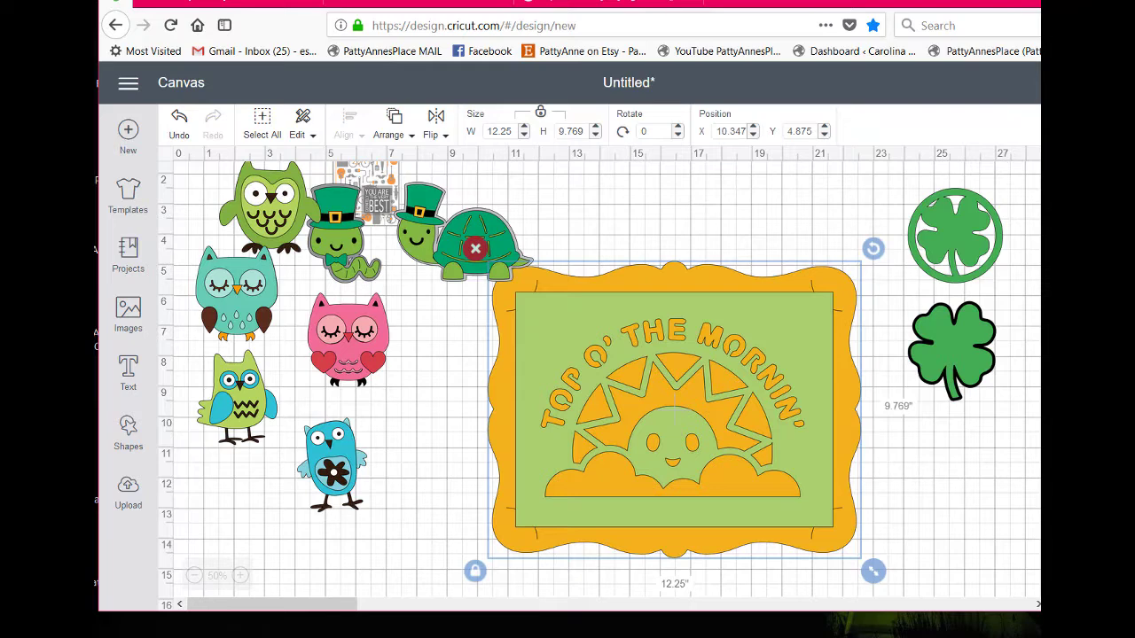
pyautogui.click(1021, 493)
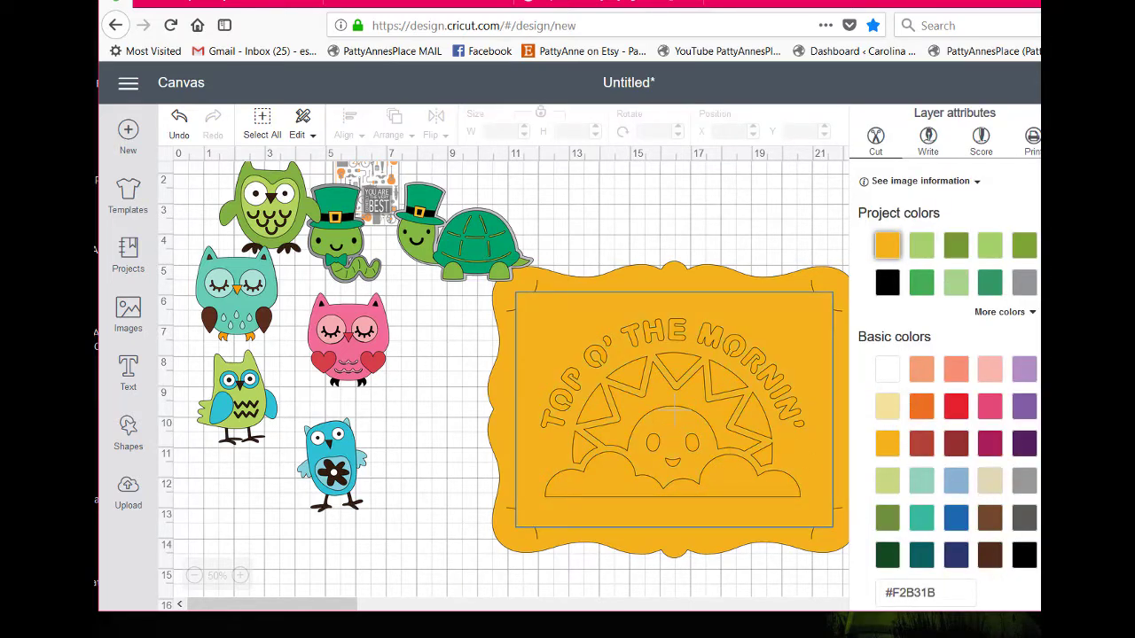
pyautogui.click(989, 282)
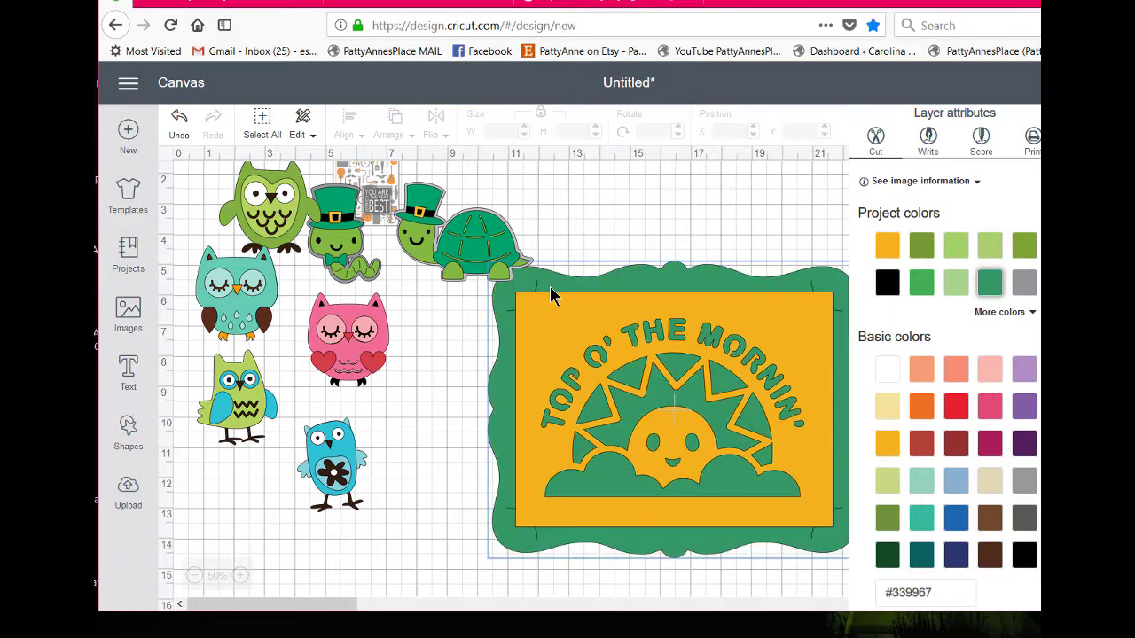
# - Delete the "Top O' the Mornin'" card and the tool-pattern image, and move the turtle and worm group toward the shamrocks
pyautogui.moveTo(549, 294); pyautogui.dragTo(583, 304)
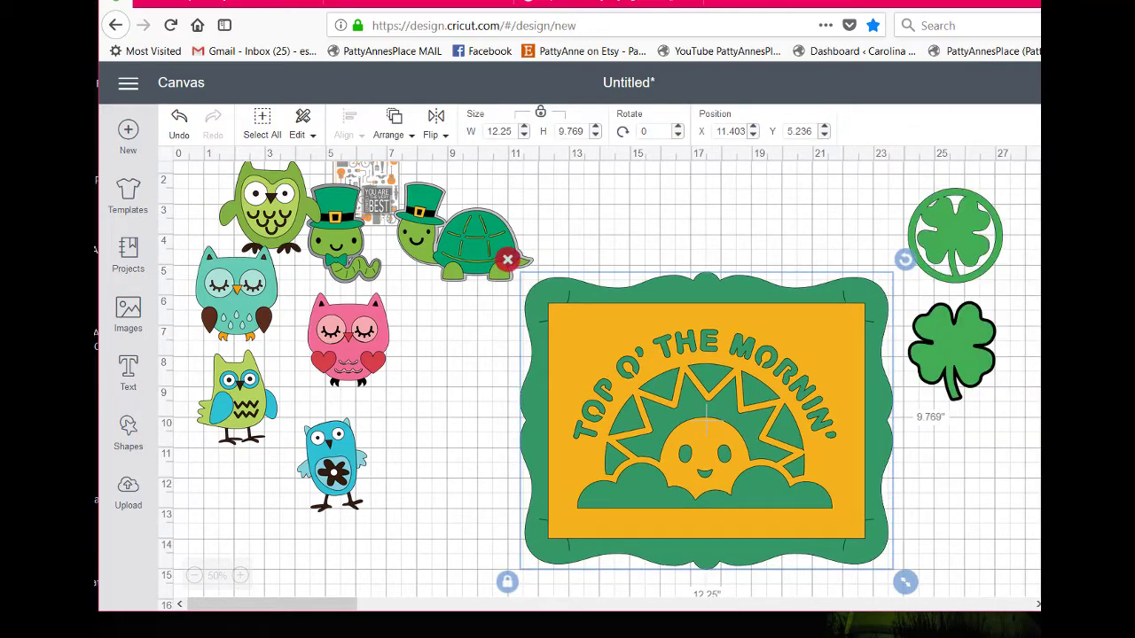
pyautogui.press('Delete')
pyautogui.moveTo(461, 252); pyautogui.dragTo(769, 265)
pyautogui.moveTo(367, 203); pyautogui.dragTo(525, 399)
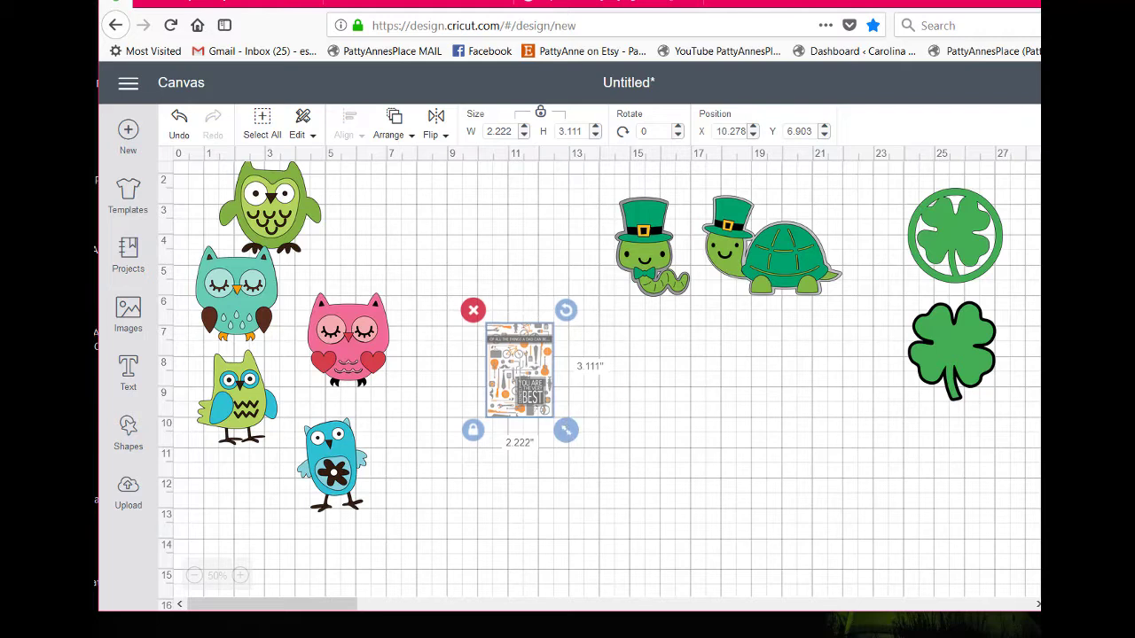
pyautogui.click(472, 310)
# - Place the green owl with blue wings and the blue owl side by side in the middle of the canvas
pyautogui.moveTo(343, 479); pyautogui.dragTo(467, 389)
pyautogui.moveTo(385, 370); pyautogui.dragTo(425, 387)
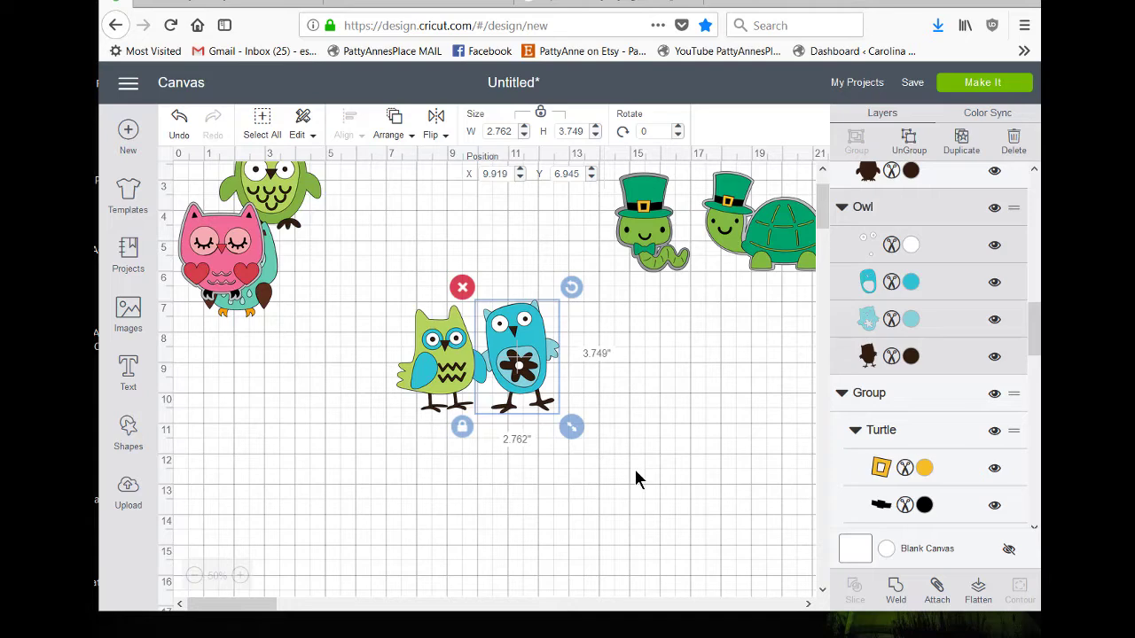
pyautogui.moveTo(611, 478); pyautogui.dragTo(350, 254)
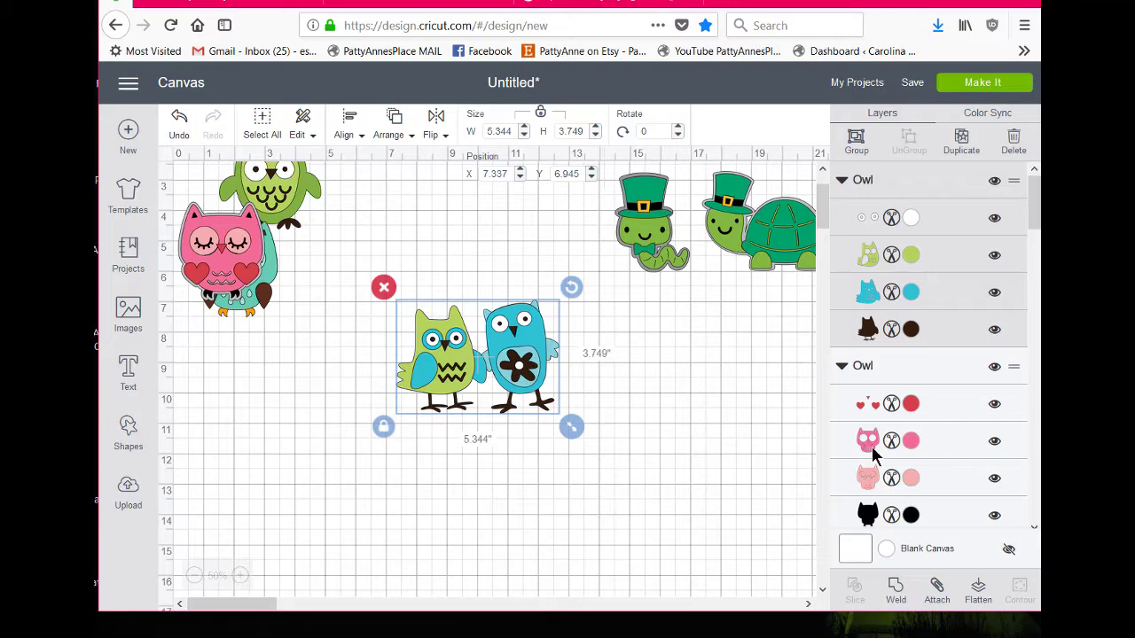
pyautogui.click(577, 420)
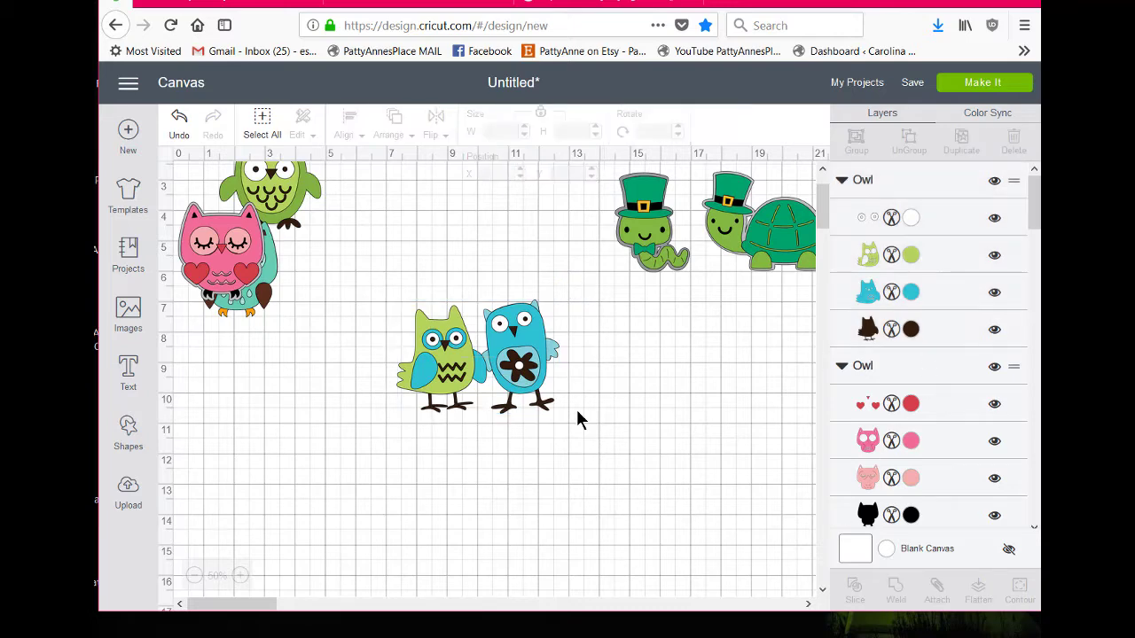
# - Ungroup the blue owl and move its white eye layer and bright blue body layer off to its right
pyautogui.click(536, 381)
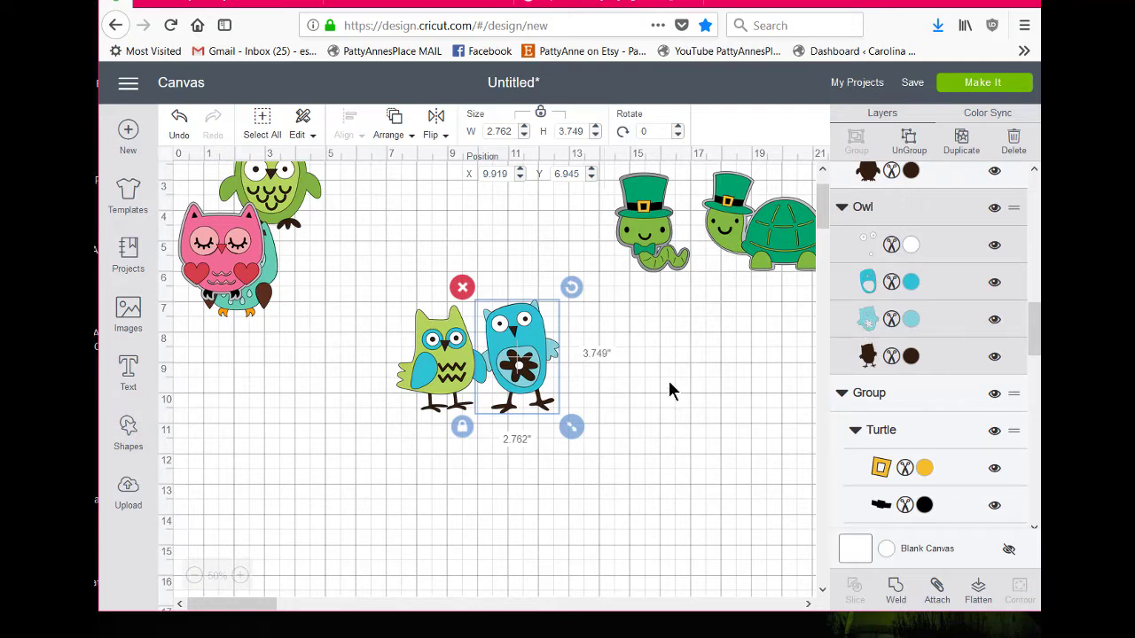
pyautogui.hotkey('ctrl', 'z')
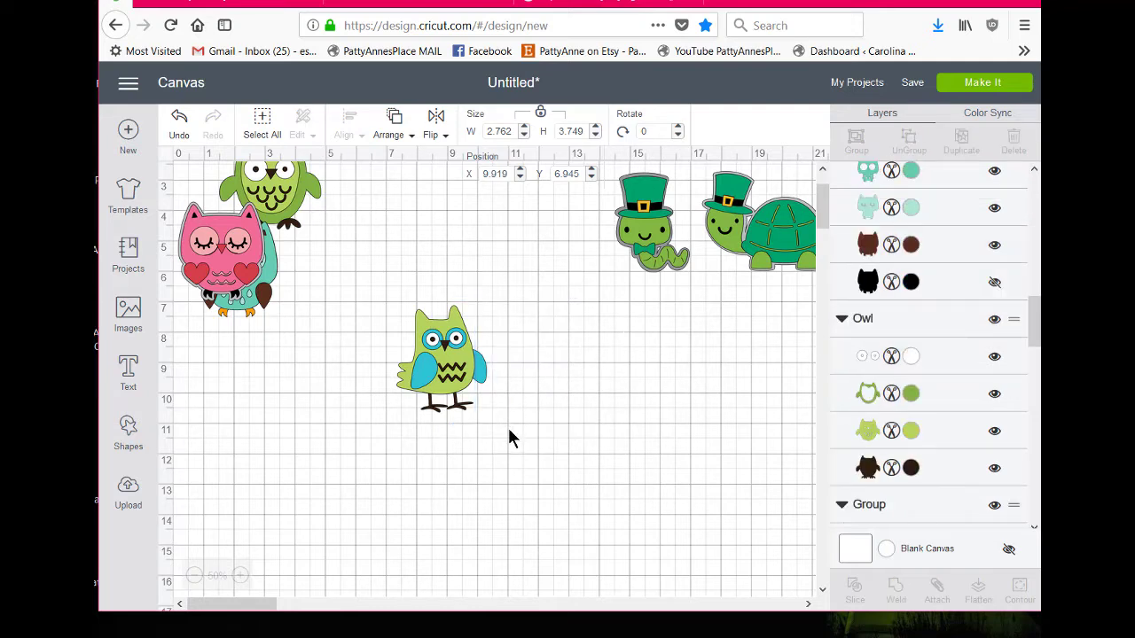
pyautogui.hotkey('ctrl', 'z')
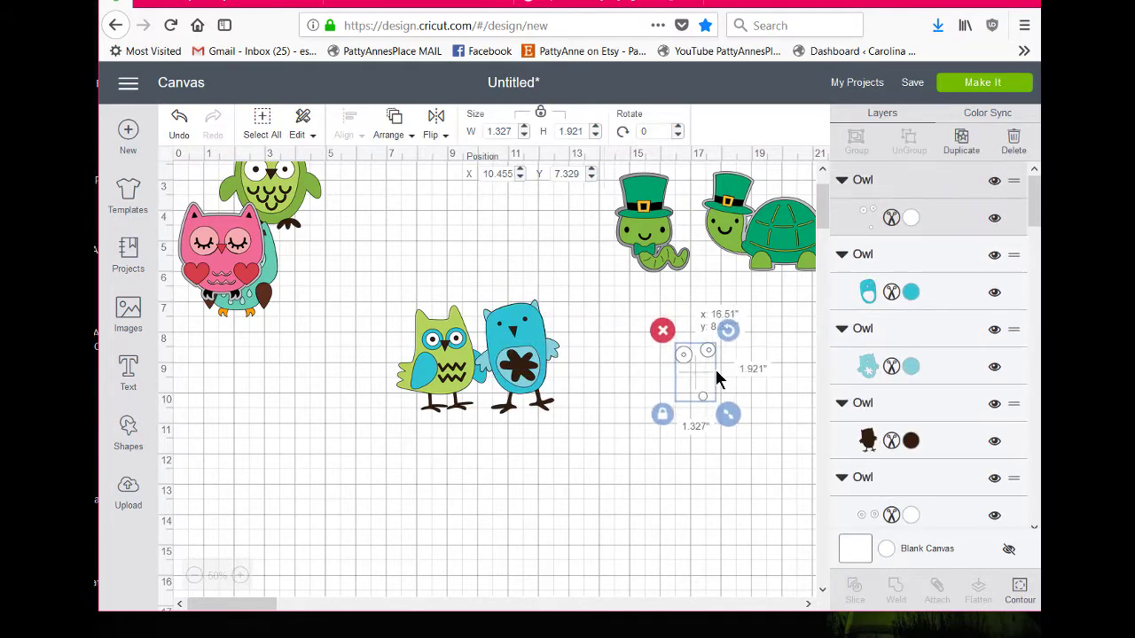
pyautogui.hotkey('ctrl', 'z')
pyautogui.hotkey('ctrl', 'z')
pyautogui.hotkey('ctrl', 'z')
pyautogui.hotkey('ctrl', 'z')
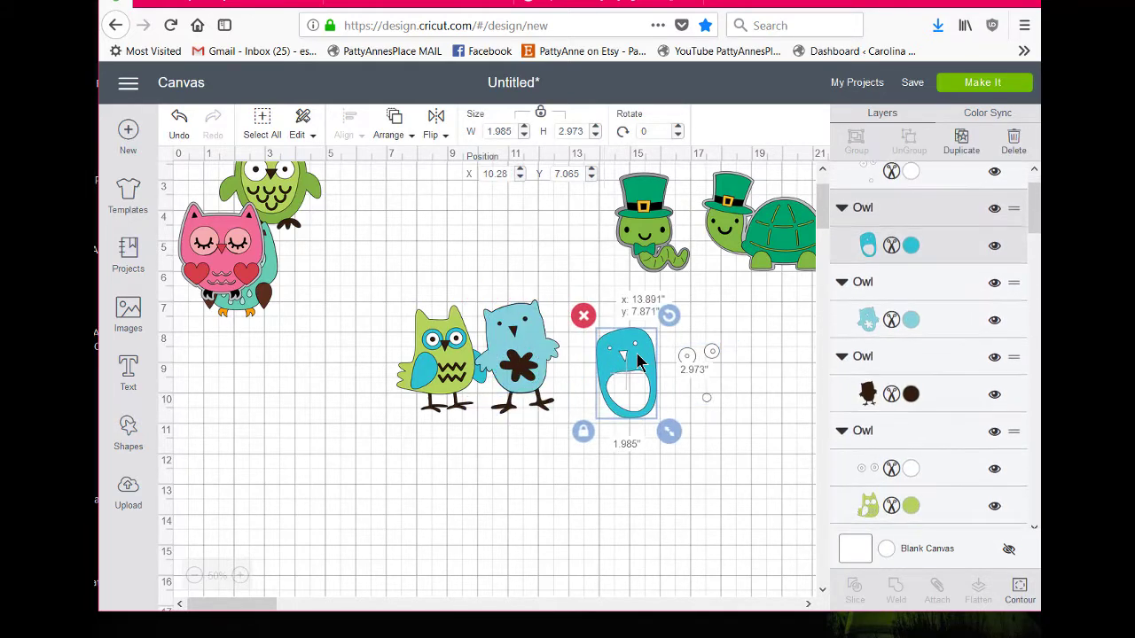
# - Move the blue owl's light blue layer below the owls and the bright blue body layer closer to the brown layer
pyautogui.moveTo(605, 426); pyautogui.dragTo(580, 532)
pyautogui.click(567, 344)
pyautogui.moveTo(565, 343); pyautogui.dragTo(602, 331)
pyautogui.click(585, 496)
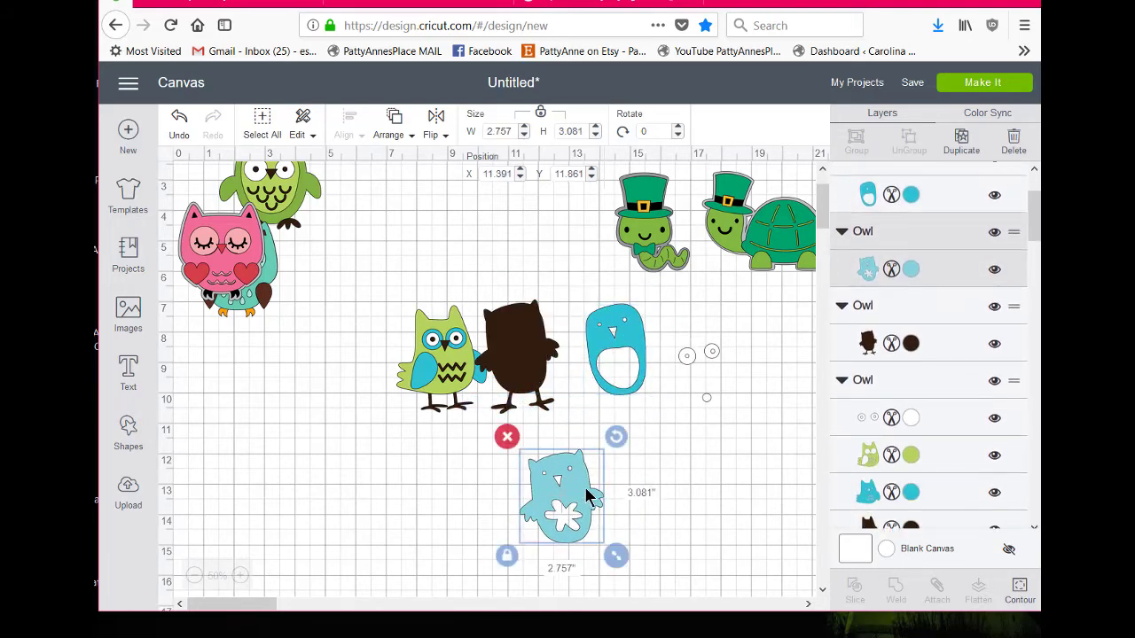
# - Hide the flower cut-out in the owl's light blue layer with Contour
pyautogui.click(1019, 588)
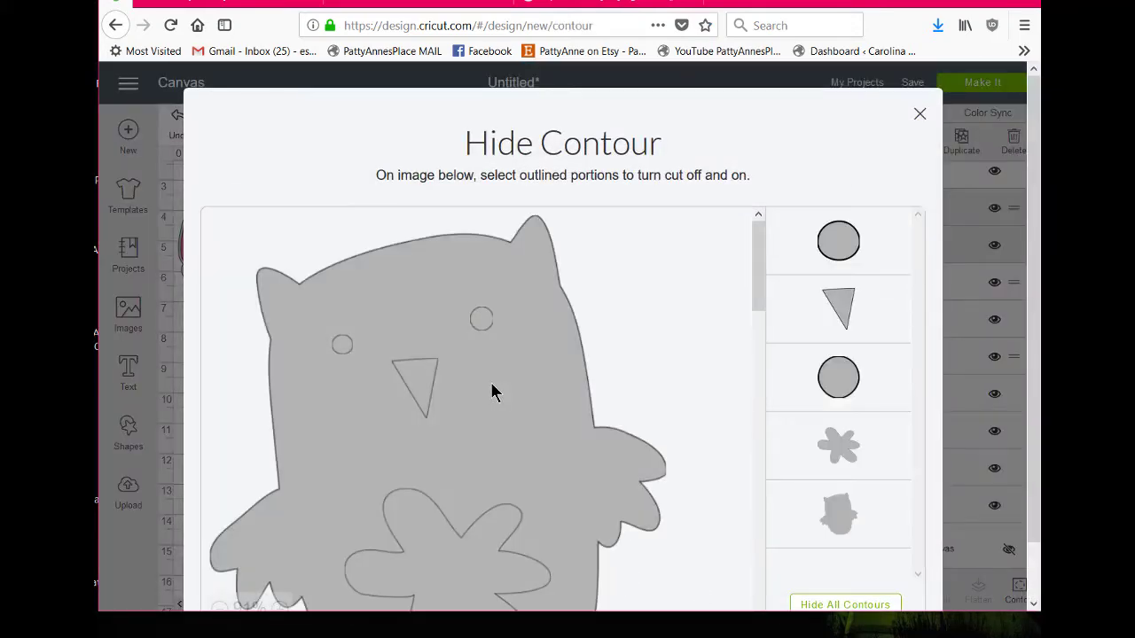
pyautogui.scroll(-3, 491, 392)
pyautogui.click(501, 494)
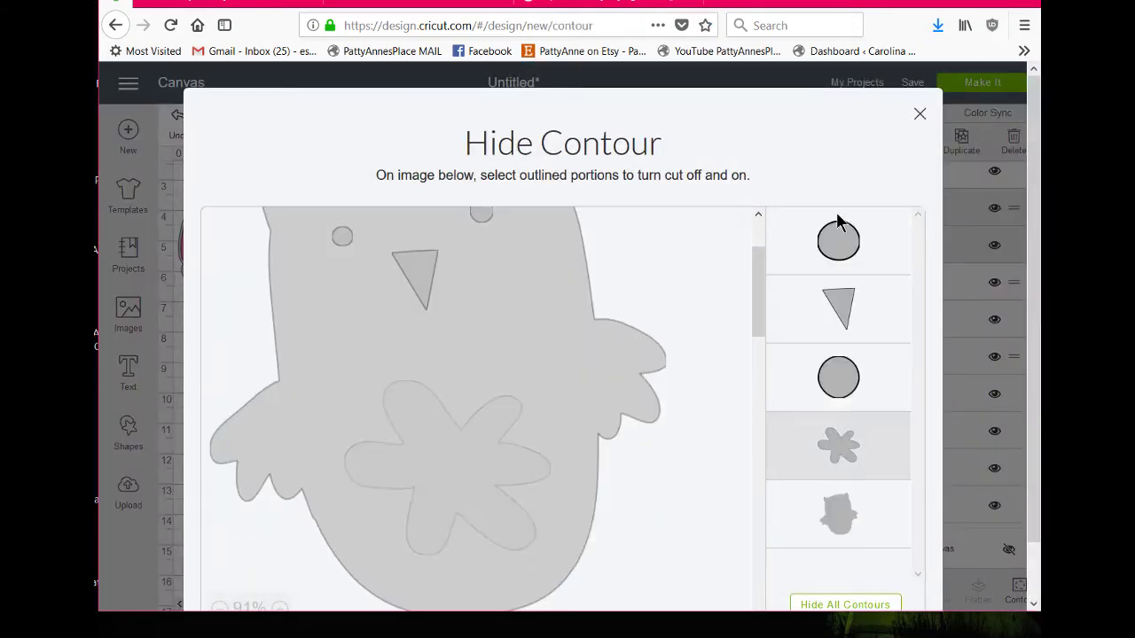
pyautogui.click(968, 408)
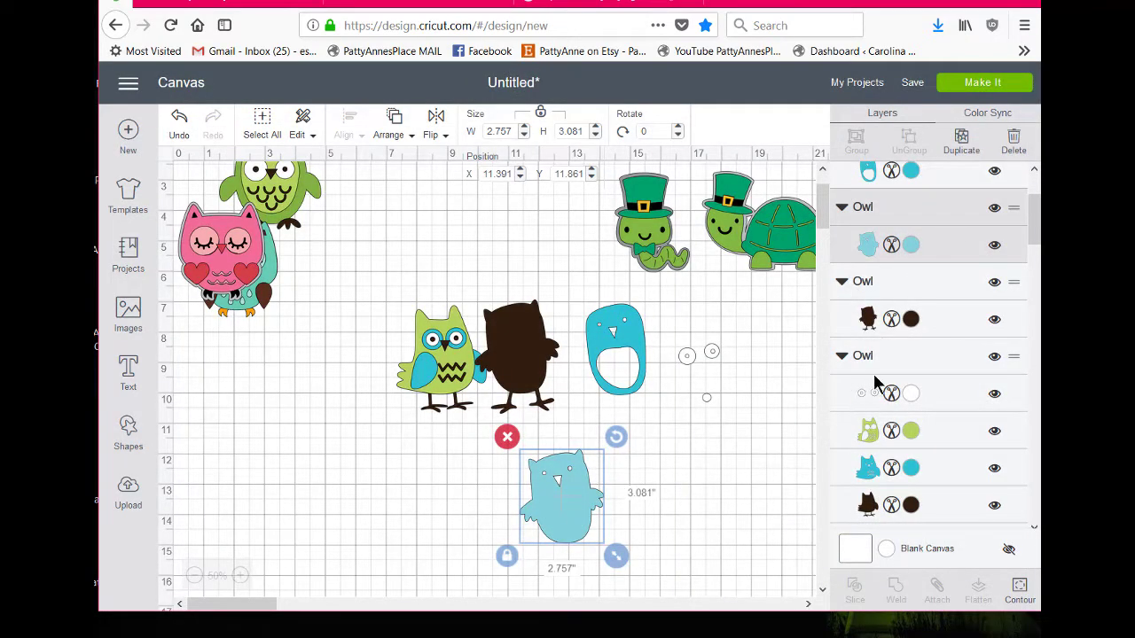
pyautogui.scroll(-2, 913, 376)
pyautogui.scroll(2, 913, 378)
pyautogui.scroll(-1, 913, 377)
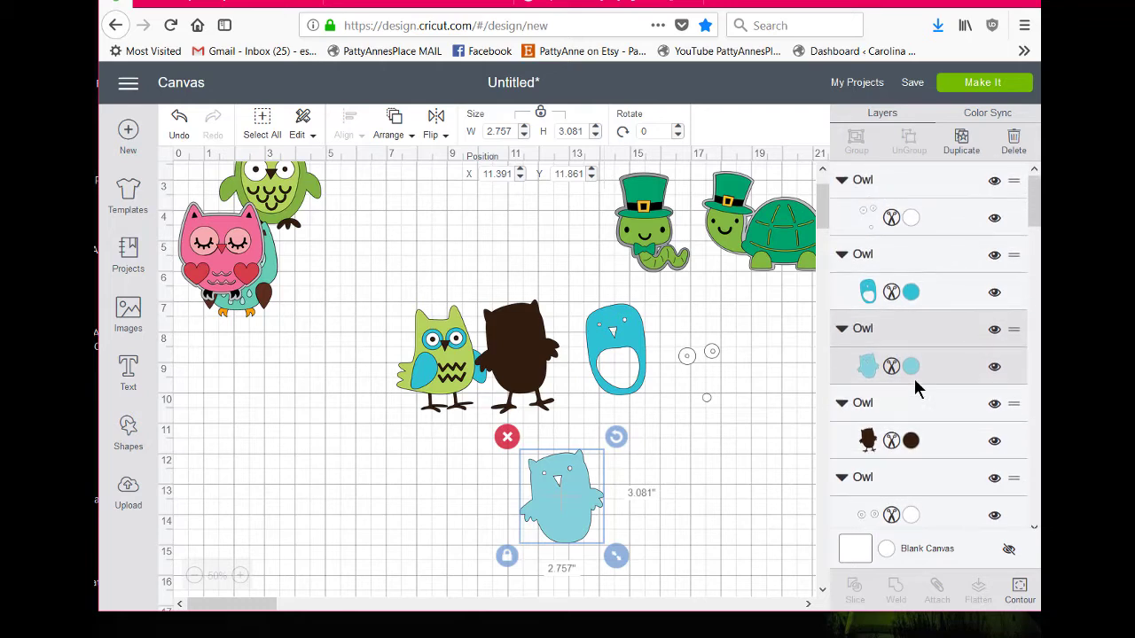
pyautogui.scroll(-4, 912, 376)
pyautogui.scroll(-10, 914, 380)
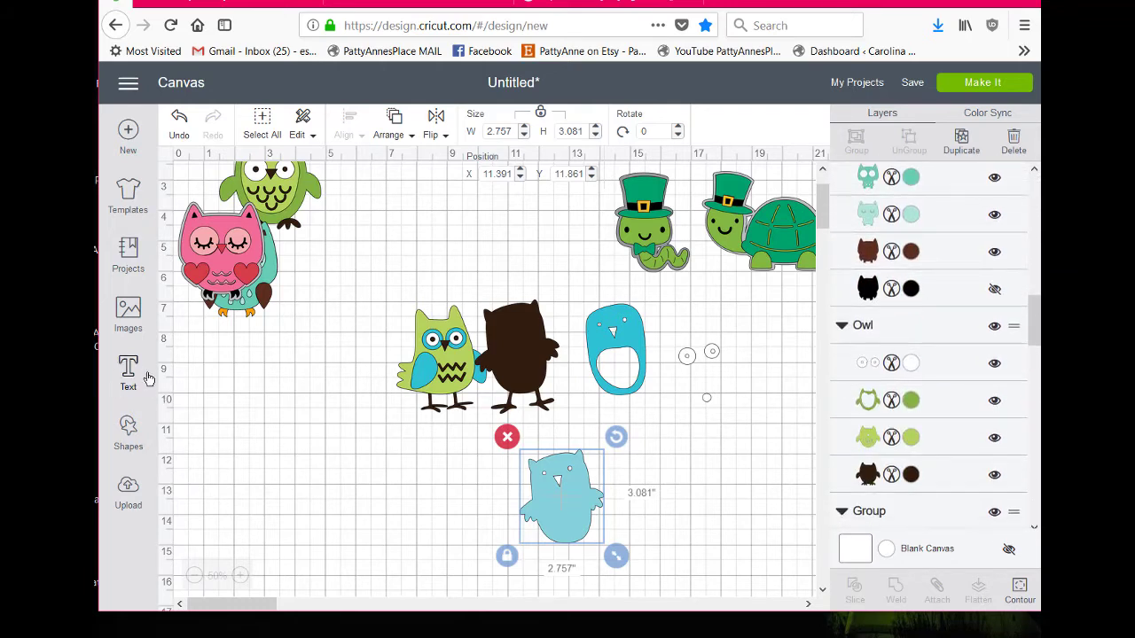
# - Search the image library for clover
pyautogui.click(129, 312)
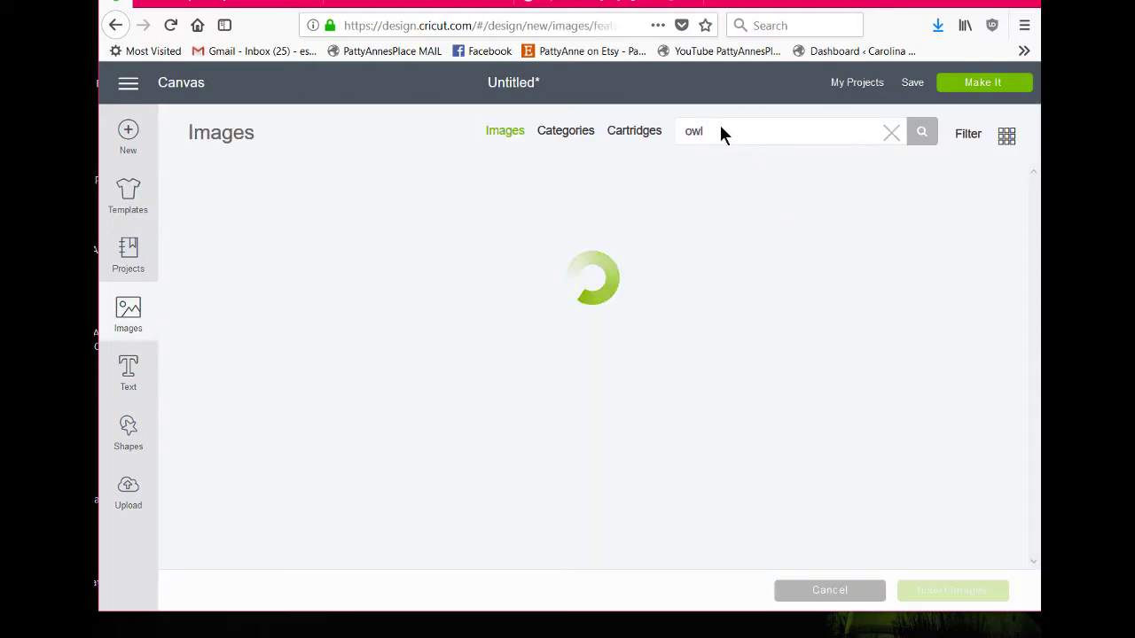
pyautogui.write('clover')
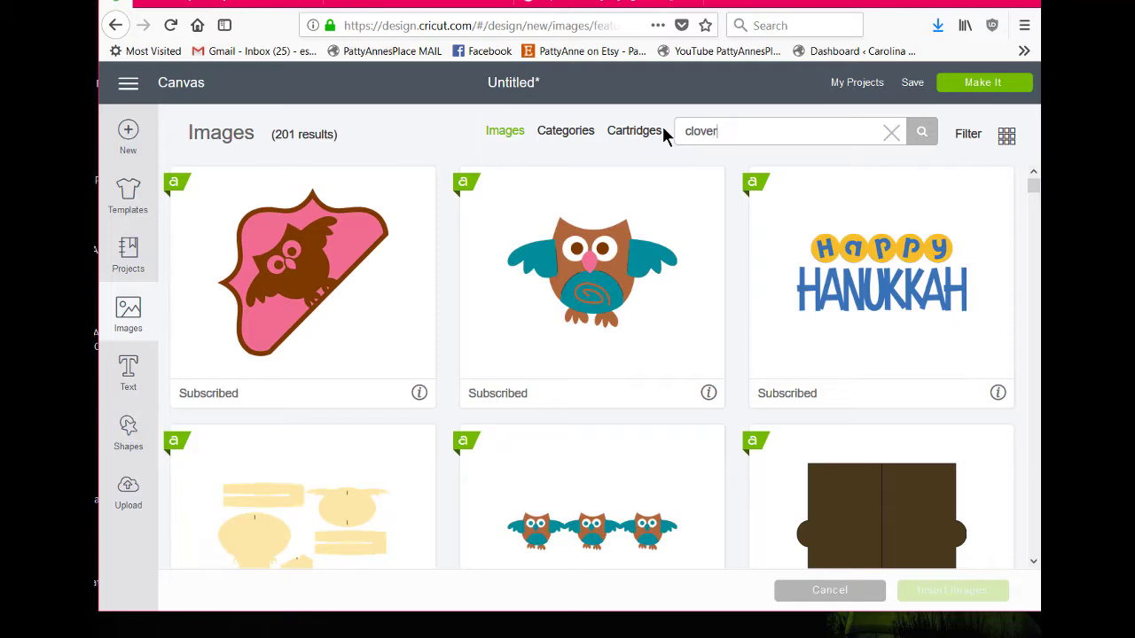
pyautogui.press('Return')
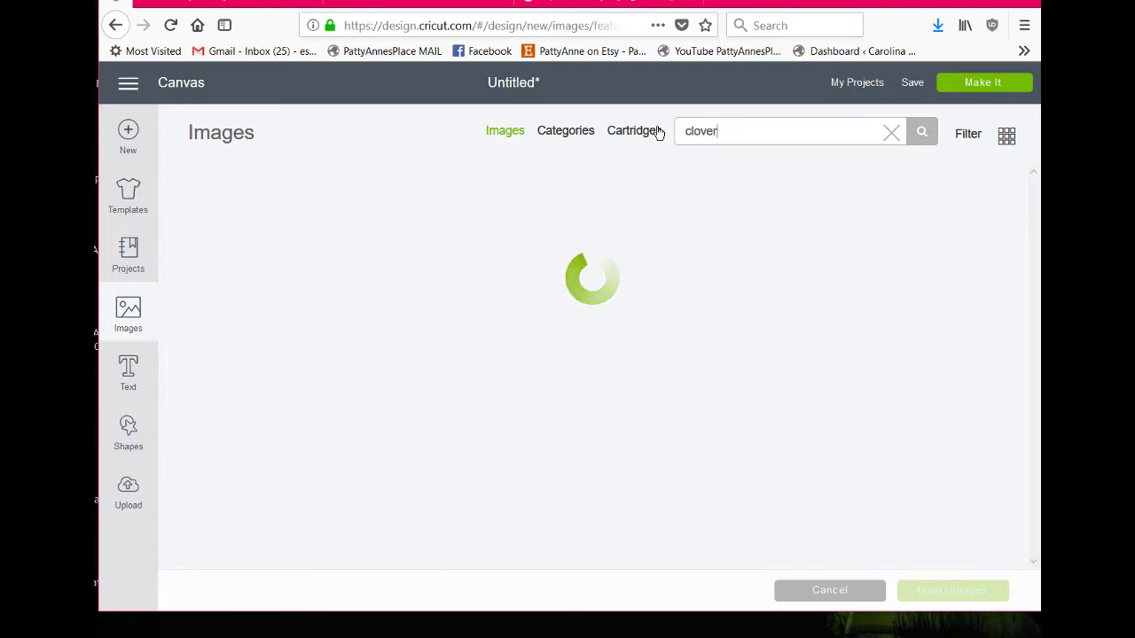
# - Find the pot of gold decorated with a four-leaf clover among the results and insert it onto the canvas
pyautogui.scroll(-1, 849, 415)
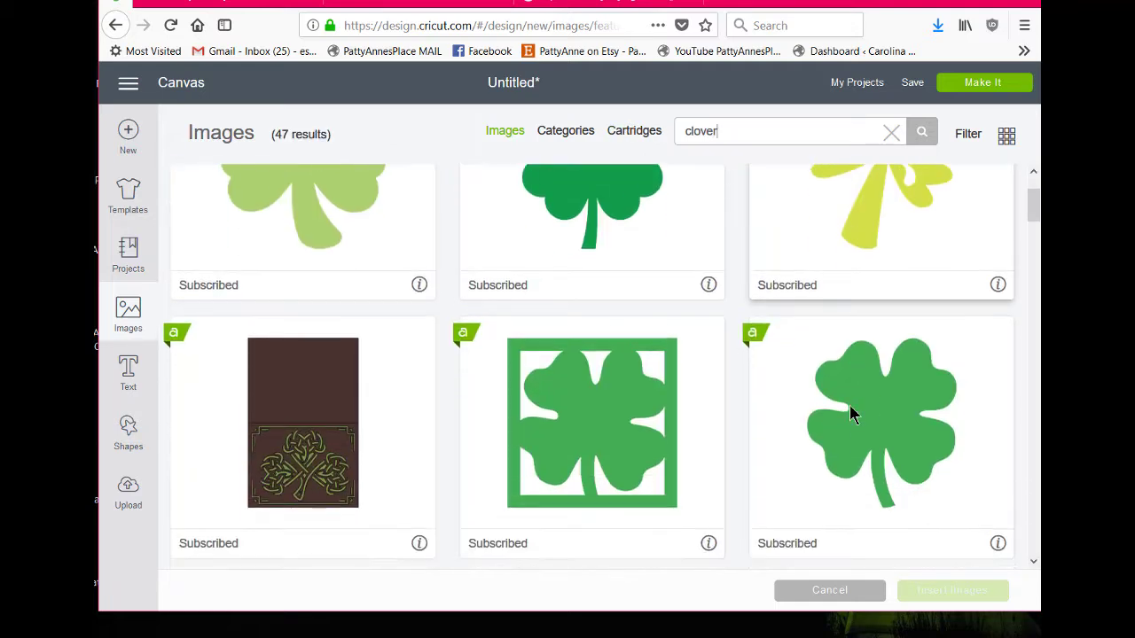
pyautogui.scroll(-2, 892, 417)
pyautogui.scroll(-8, 897, 426)
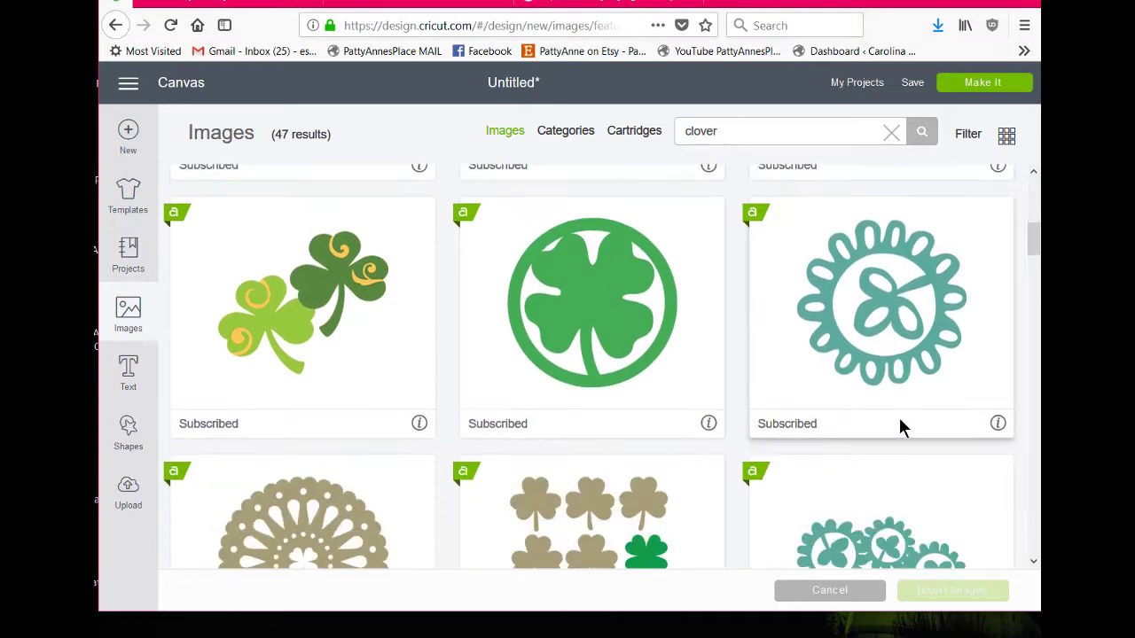
pyautogui.scroll(-8, 905, 422)
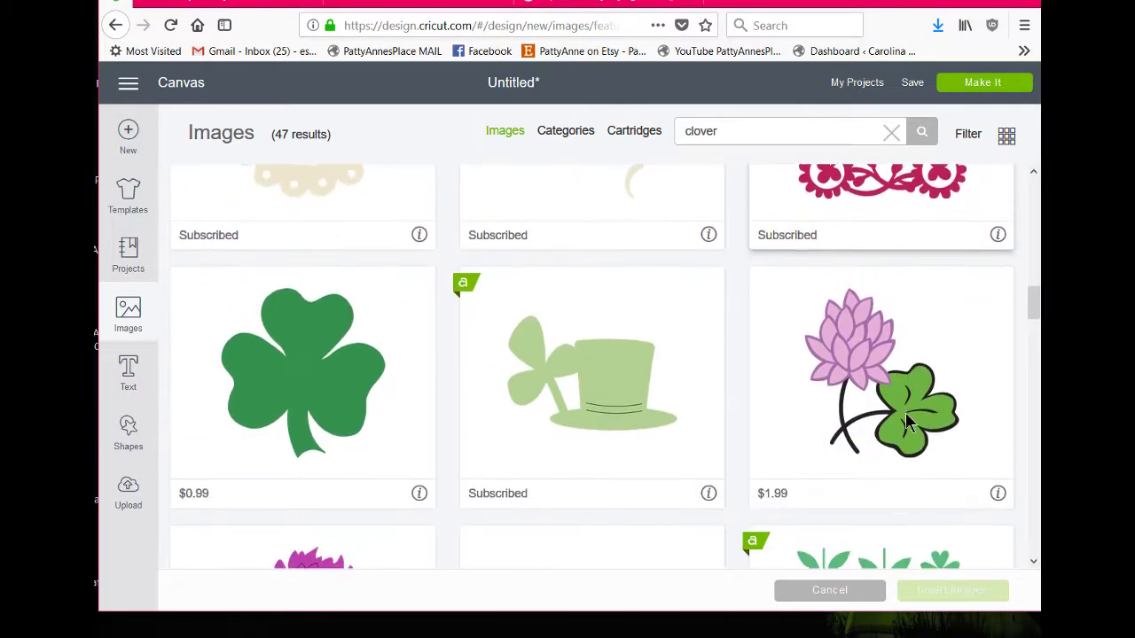
pyautogui.scroll(-3, 907, 417)
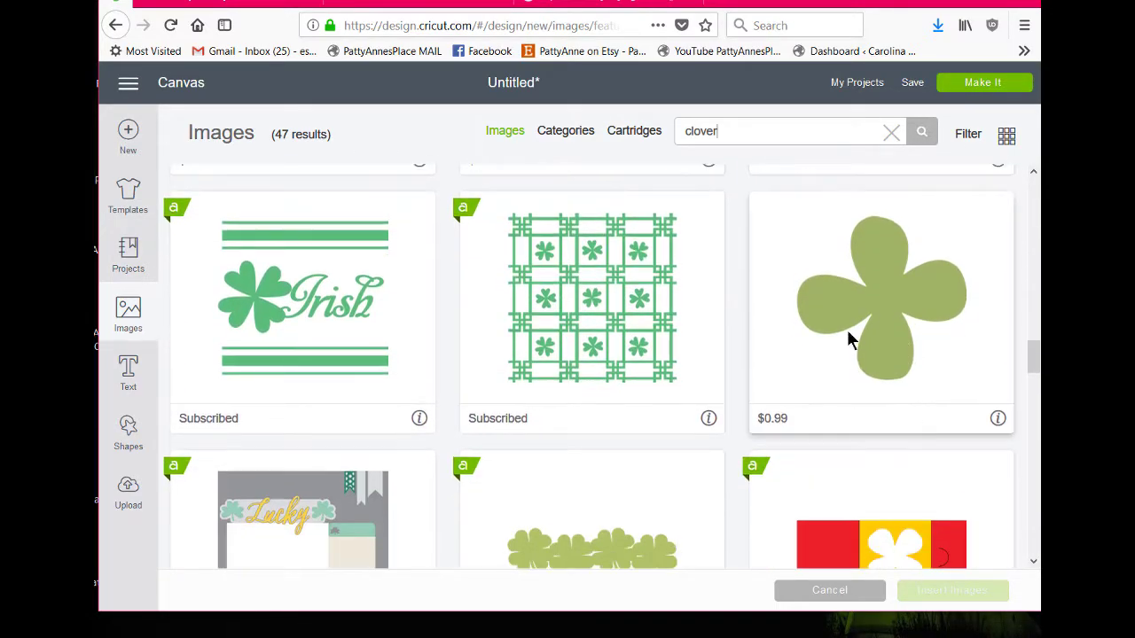
pyautogui.scroll(-6, 964, 348)
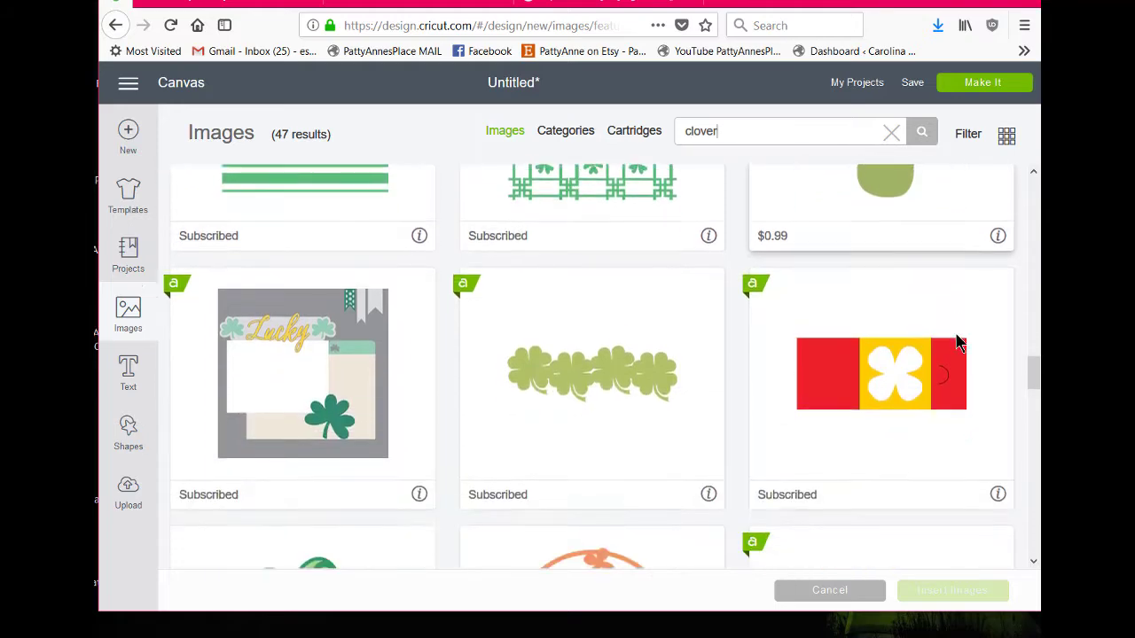
pyautogui.scroll(-8, 957, 347)
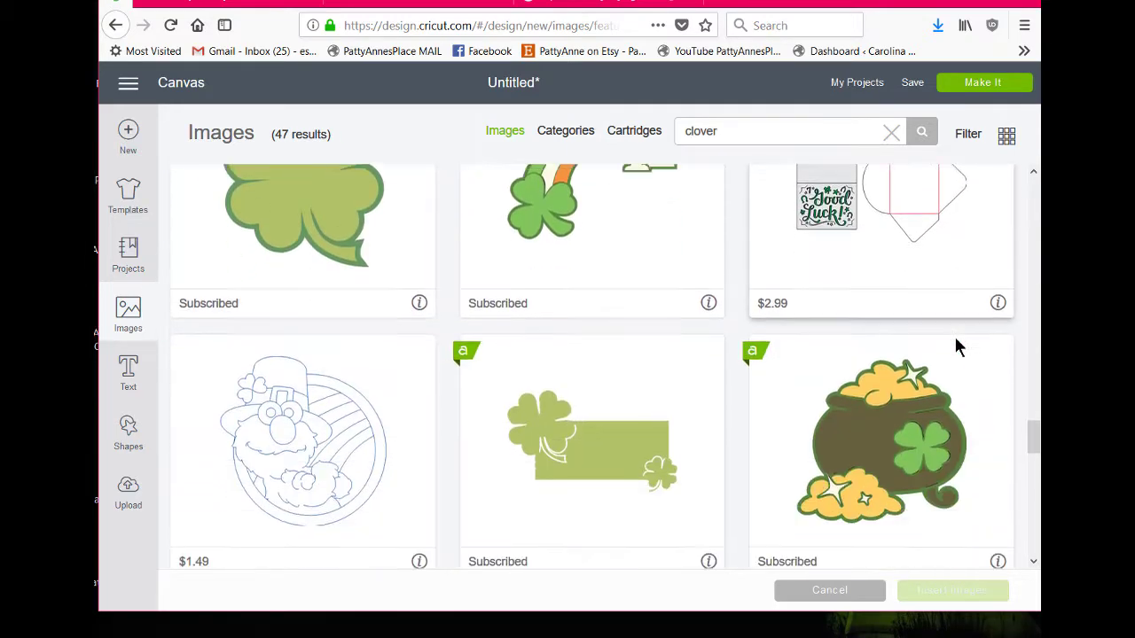
pyautogui.scroll(-6, 958, 347)
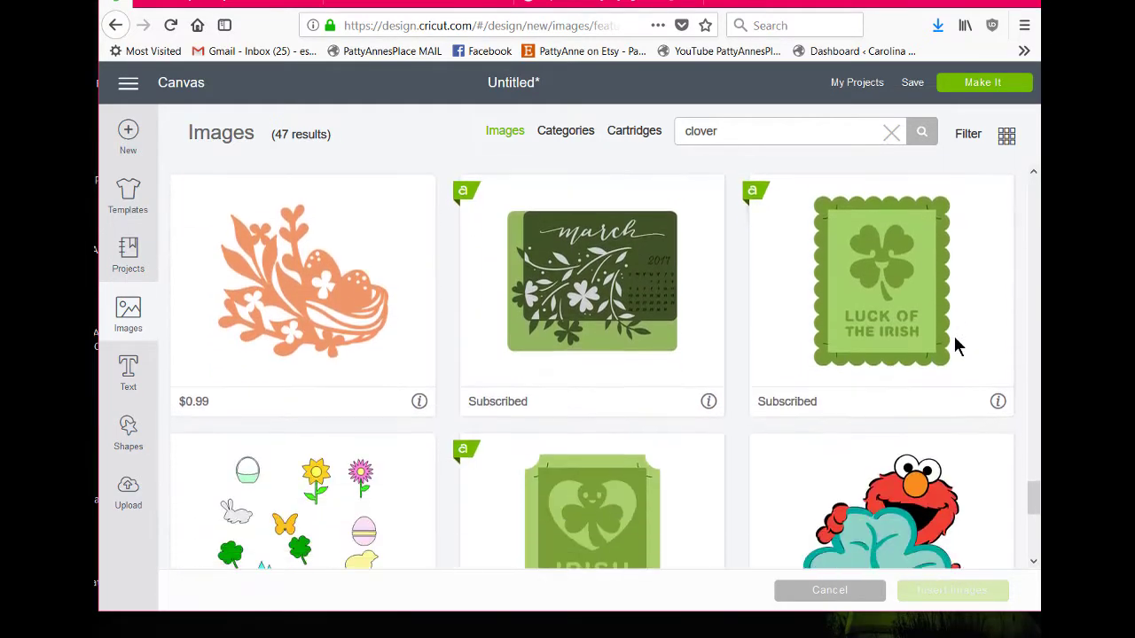
pyautogui.scroll(-3, 957, 357)
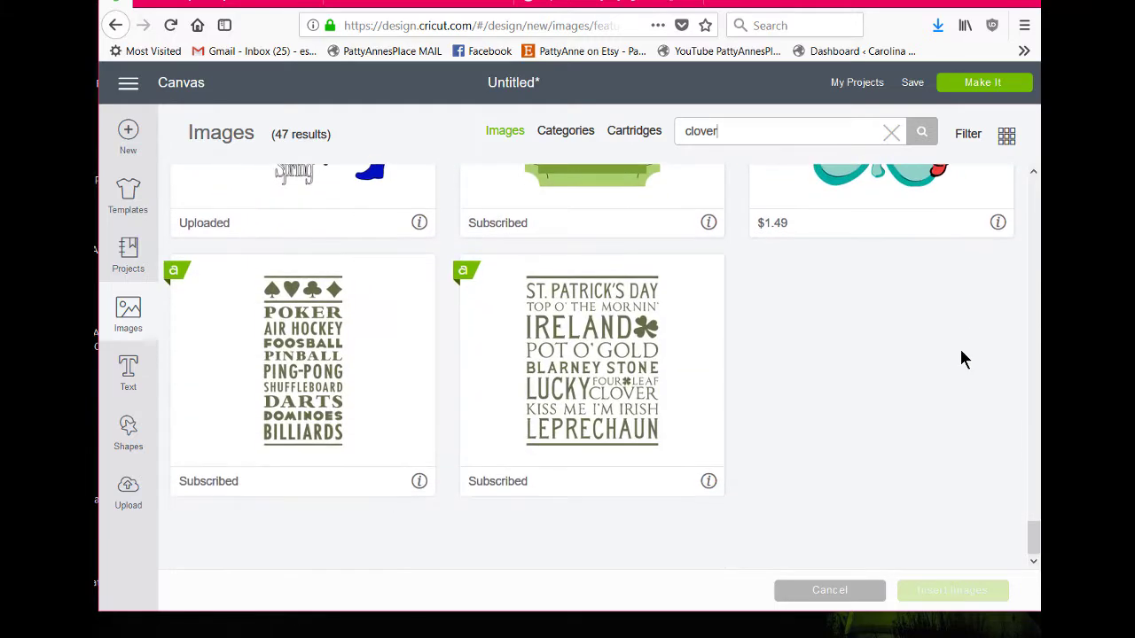
pyautogui.scroll(8, 964, 358)
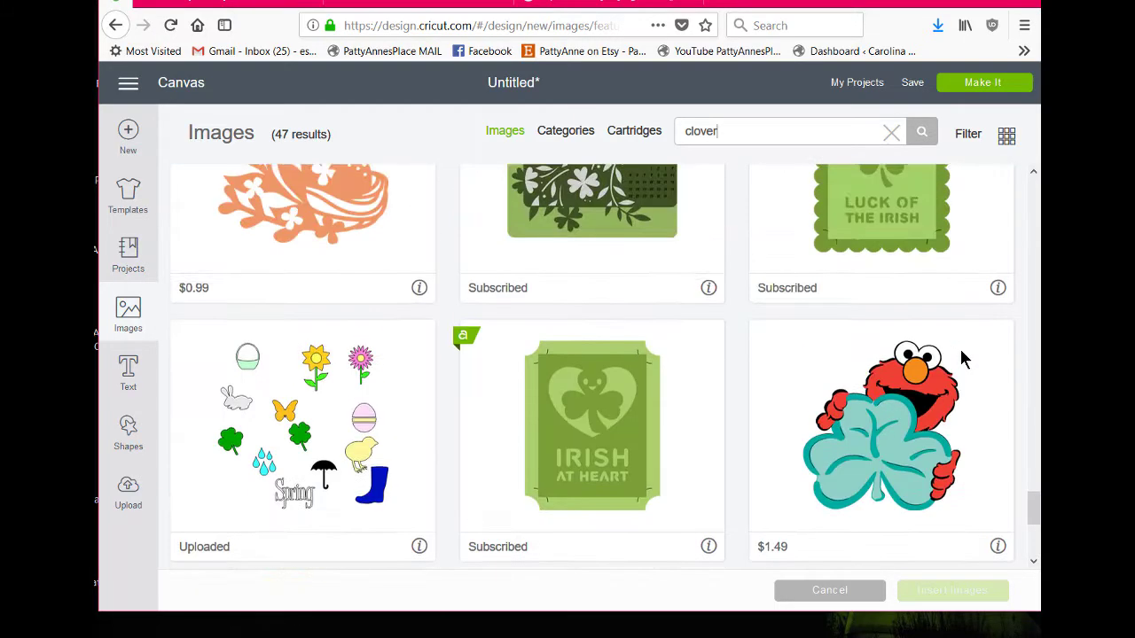
pyautogui.scroll(5, 965, 358)
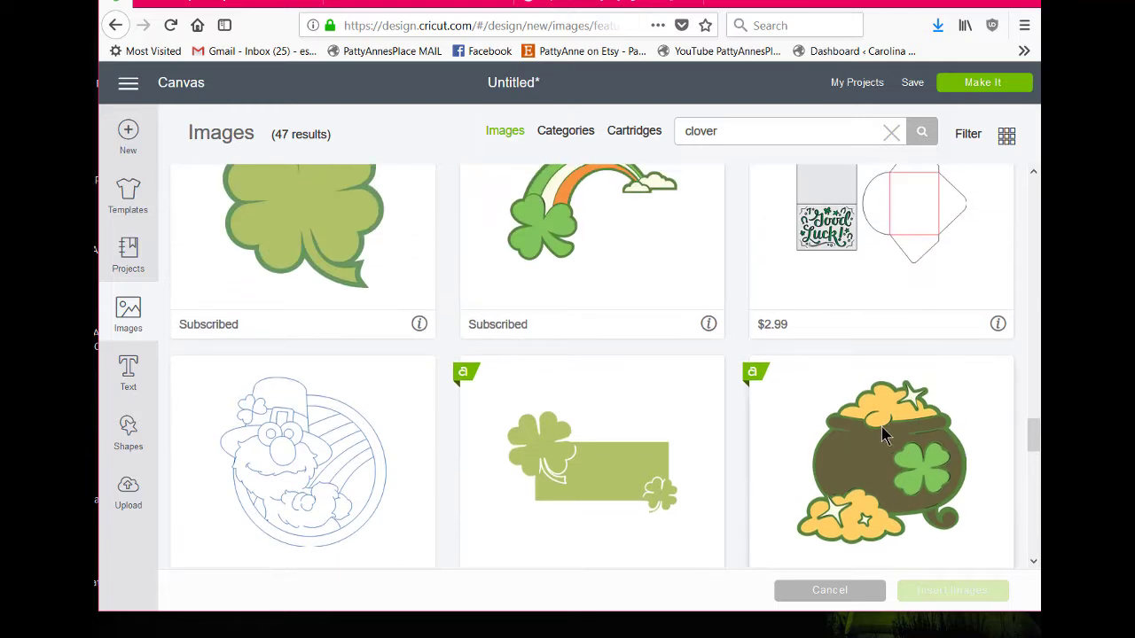
pyautogui.click(922, 494)
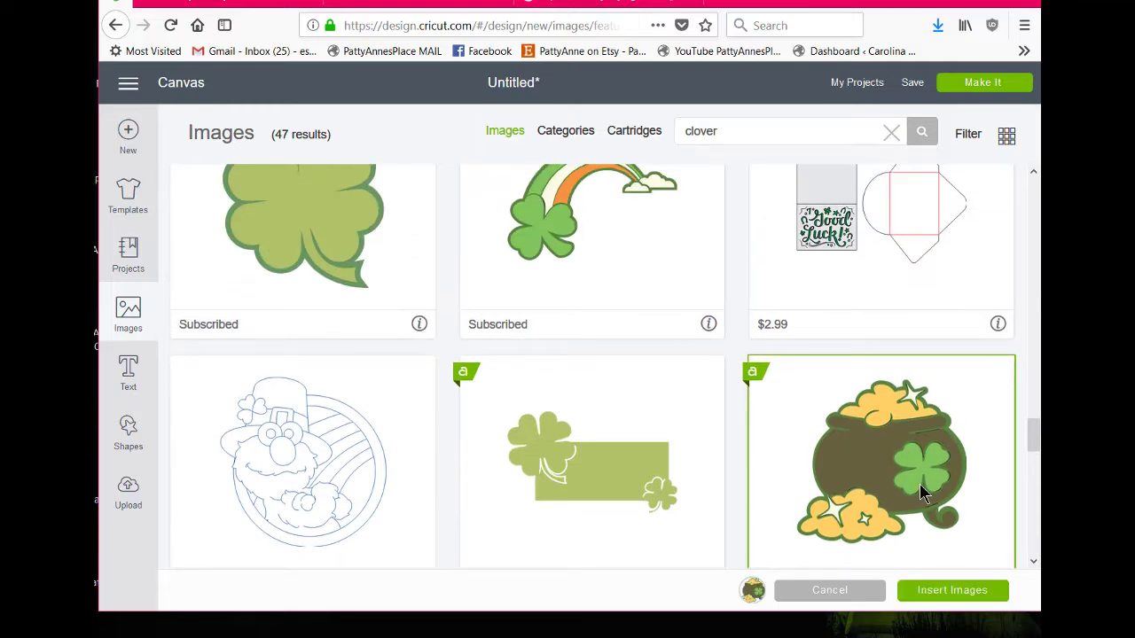
pyautogui.click(942, 592)
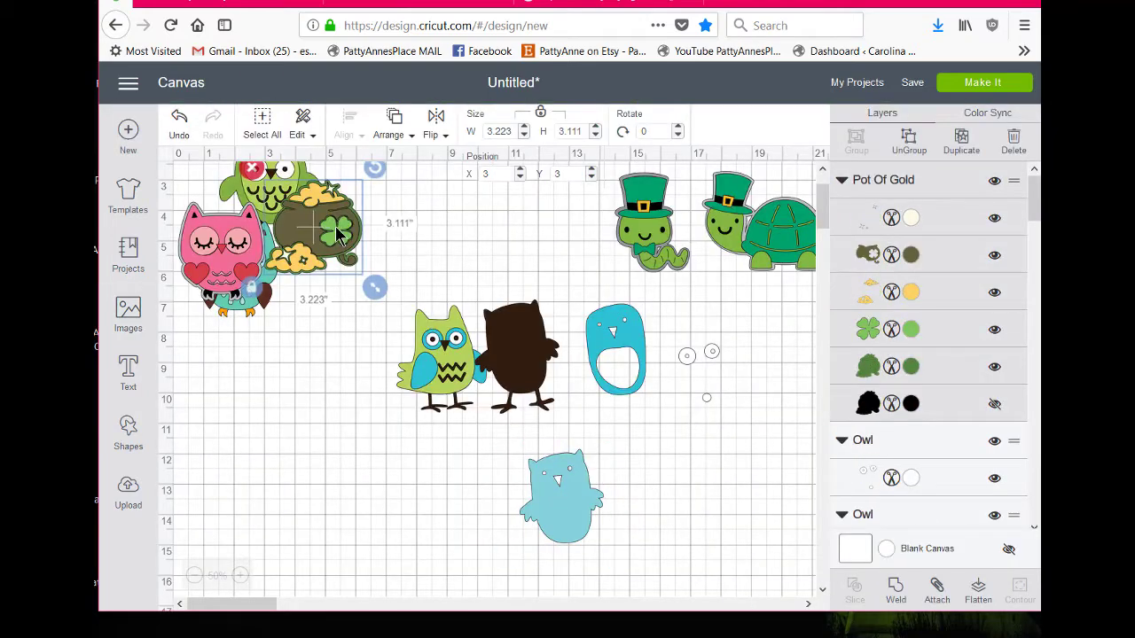
# - Move the pot of gold to the empty area below the owls, ungroup it and shift its other layers away from the green clover
pyautogui.moveTo(340, 237); pyautogui.dragTo(322, 458)
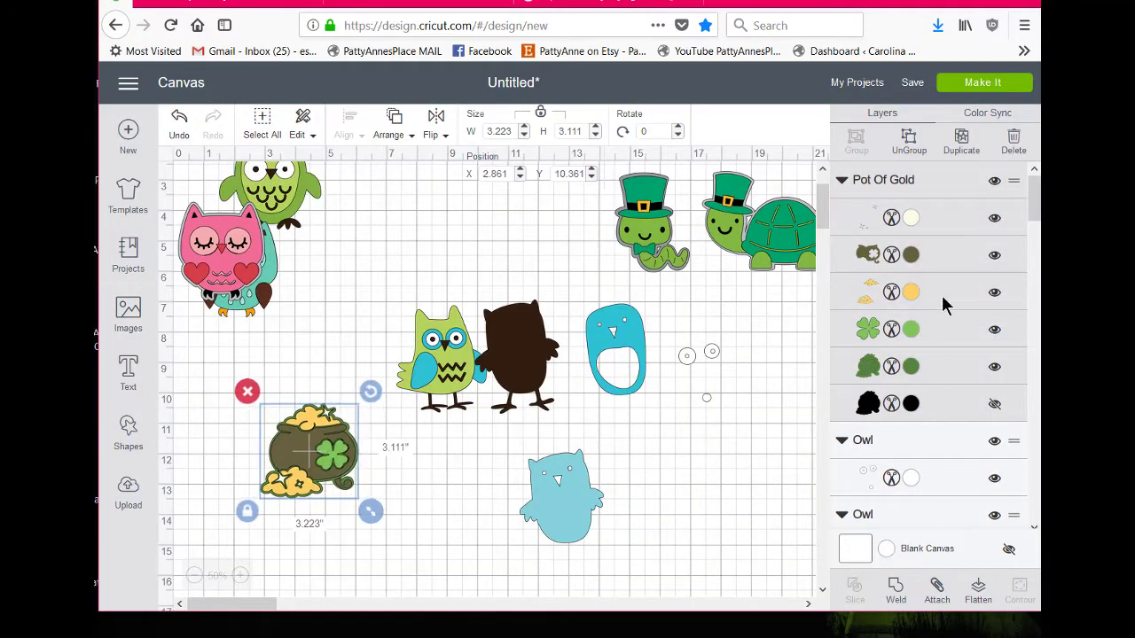
pyautogui.click(906, 142)
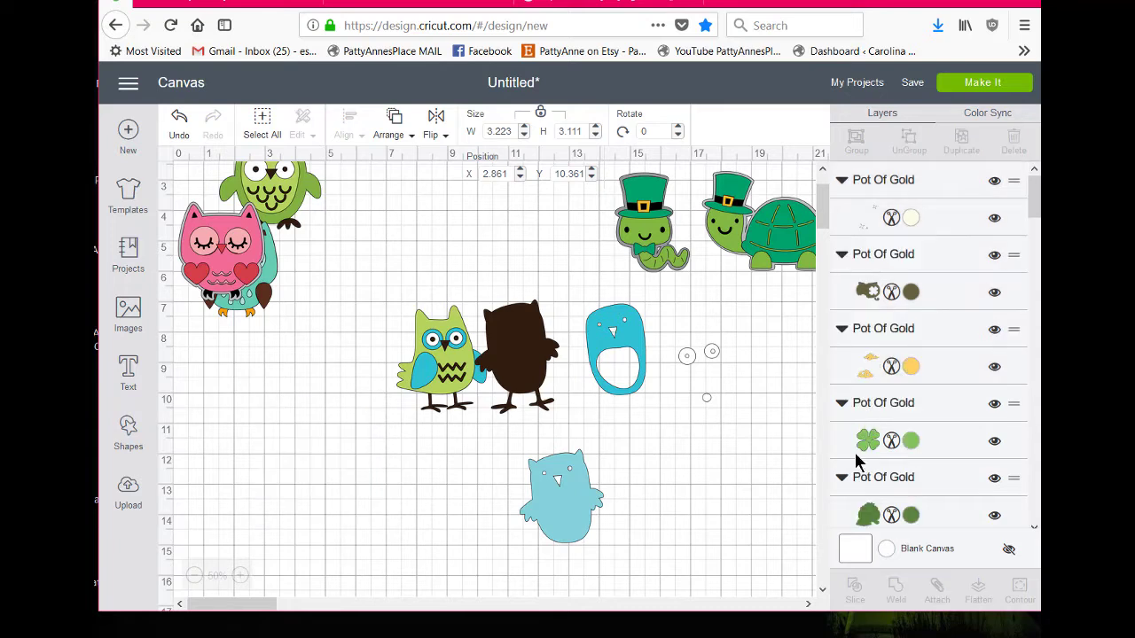
pyautogui.moveTo(330, 457); pyautogui.dragTo(208, 447)
pyautogui.click(292, 459)
pyautogui.hotkey('shift', 'Left')
pyautogui.hotkey('shift', 'Left')
pyautogui.hotkey('shift', 'Left')
pyautogui.hotkey('shift', 'Up')
pyautogui.hotkey('shift', 'Up')
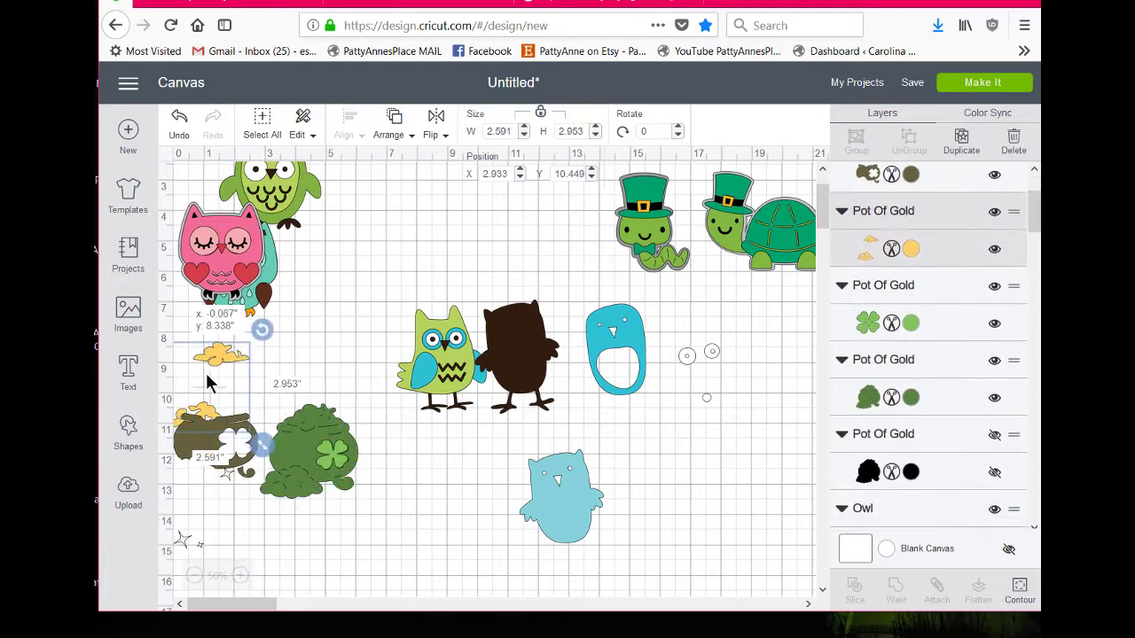
pyautogui.moveTo(291, 442); pyautogui.dragTo(183, 409)
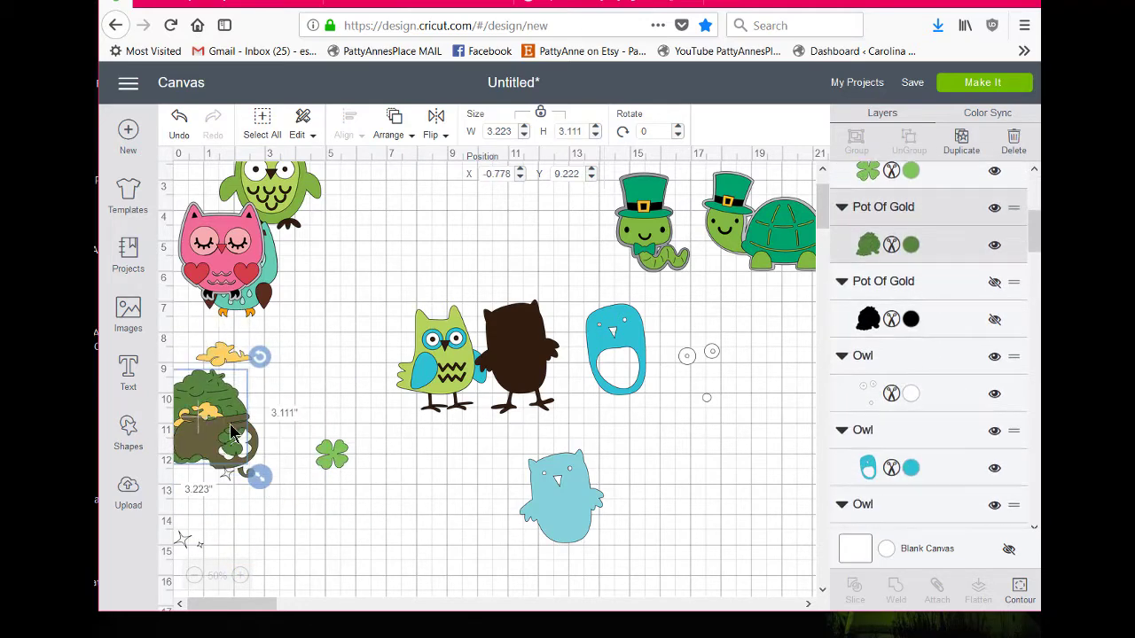
# - Place the clover on the light blue owl layer's belly and scale it to about 0.92 in wide to fit the overlaid bright blue body's opening
pyautogui.click(336, 461)
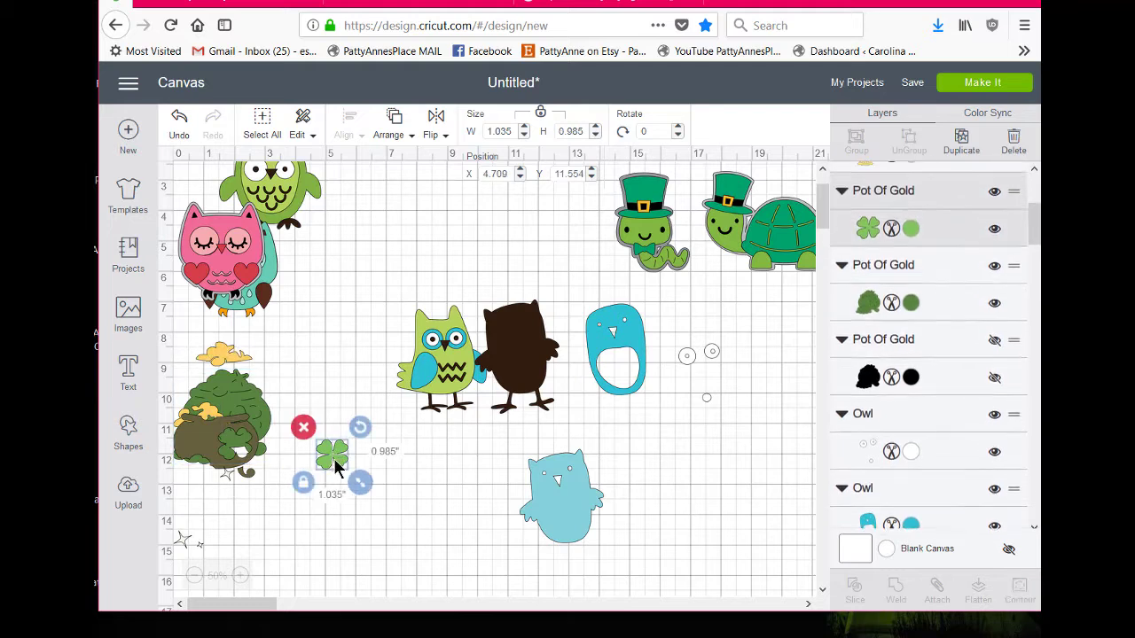
pyautogui.moveTo(335, 461); pyautogui.dragTo(568, 526)
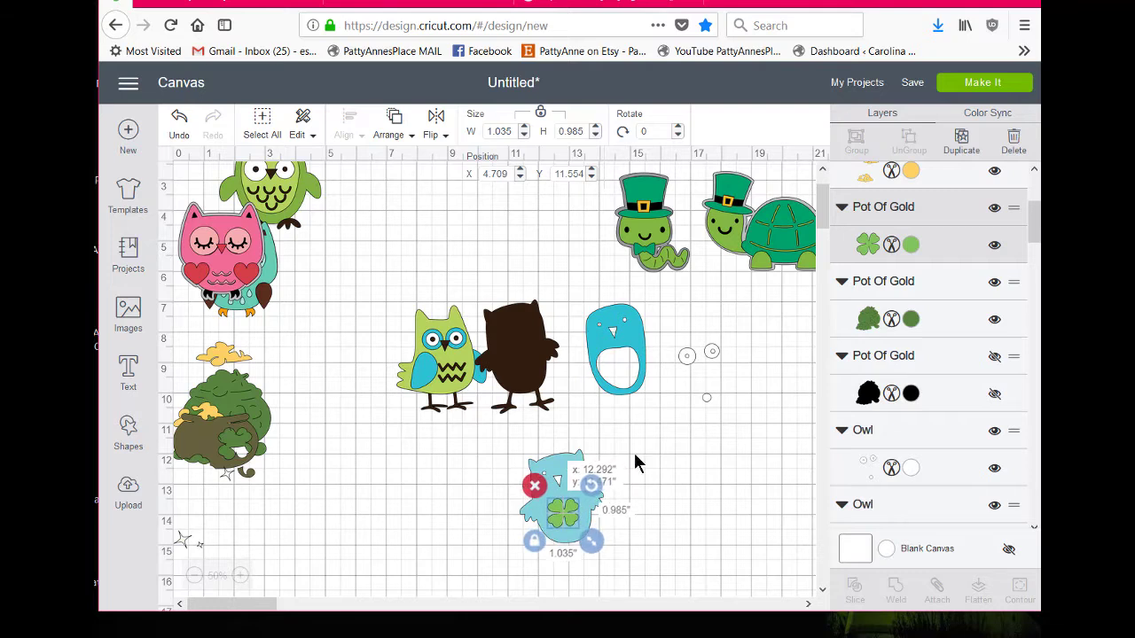
pyautogui.click(638, 341)
pyautogui.moveTo(639, 353); pyautogui.dragTo(587, 493)
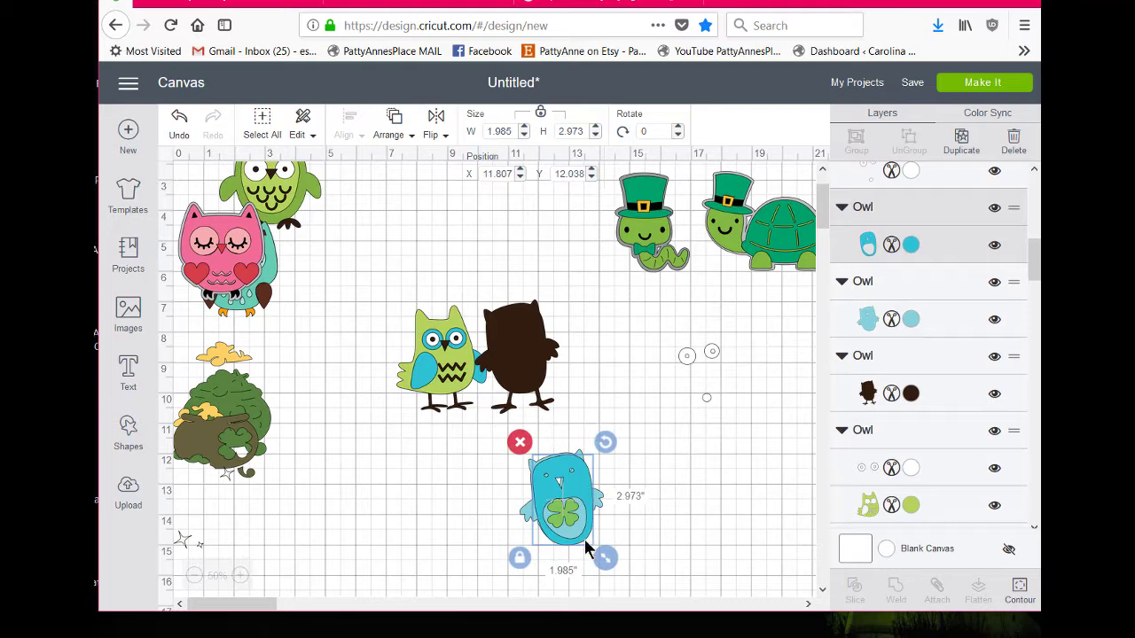
pyautogui.click(560, 530)
pyautogui.moveTo(560, 529); pyautogui.dragTo(598, 549)
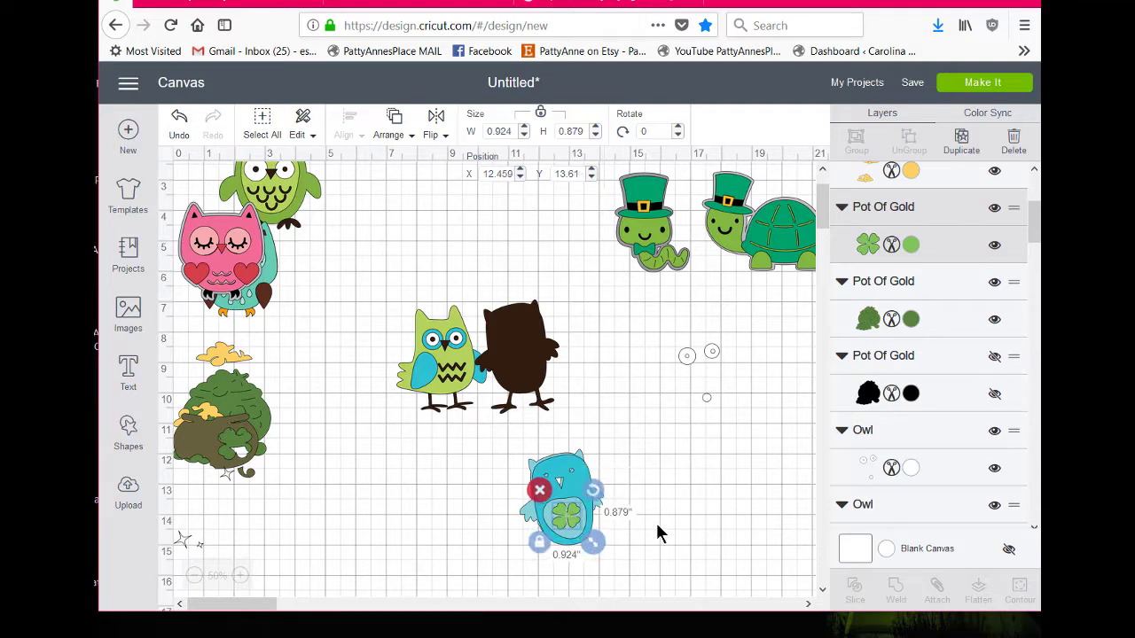
# - Move the bright blue body layer aside and slice the clover shape out of the light blue owl layer
pyautogui.click(665, 533)
pyautogui.moveTo(587, 489); pyautogui.dragTo(784, 388)
pyautogui.click(615, 562)
pyautogui.click(583, 488)
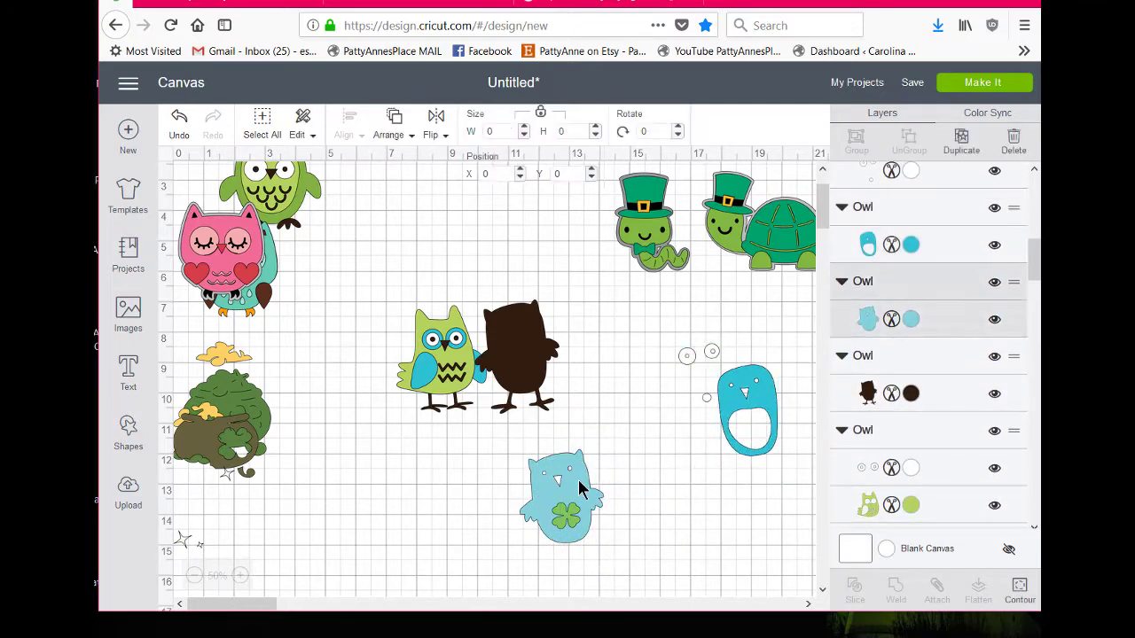
pyautogui.keyDown('shift'); pyautogui.click(564, 531); pyautogui.keyUp('shift')
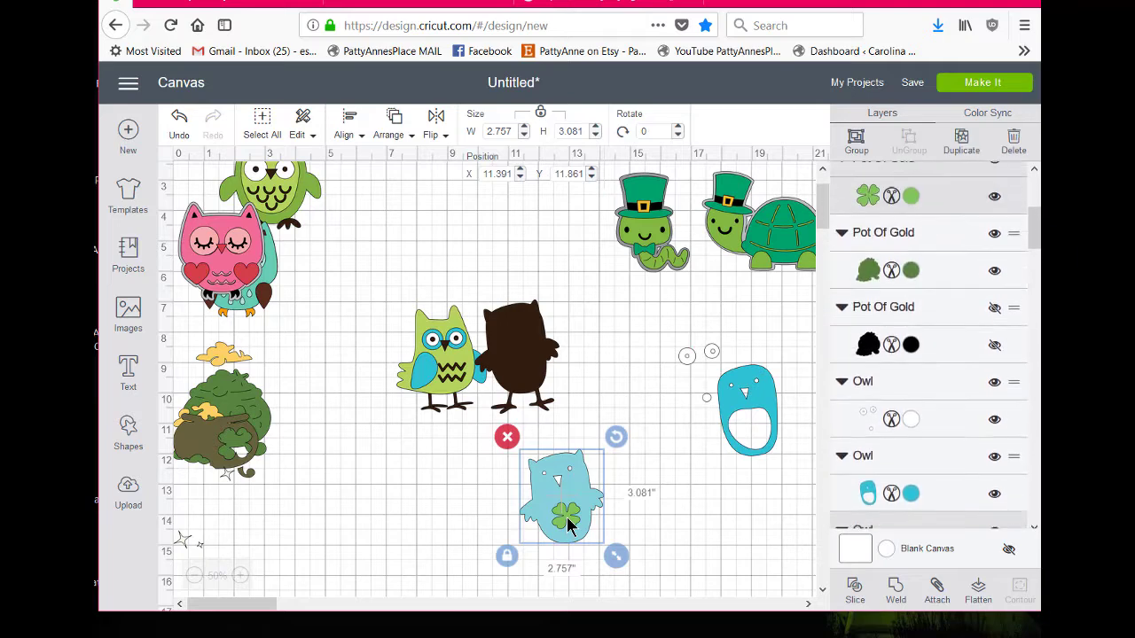
pyautogui.click(852, 590)
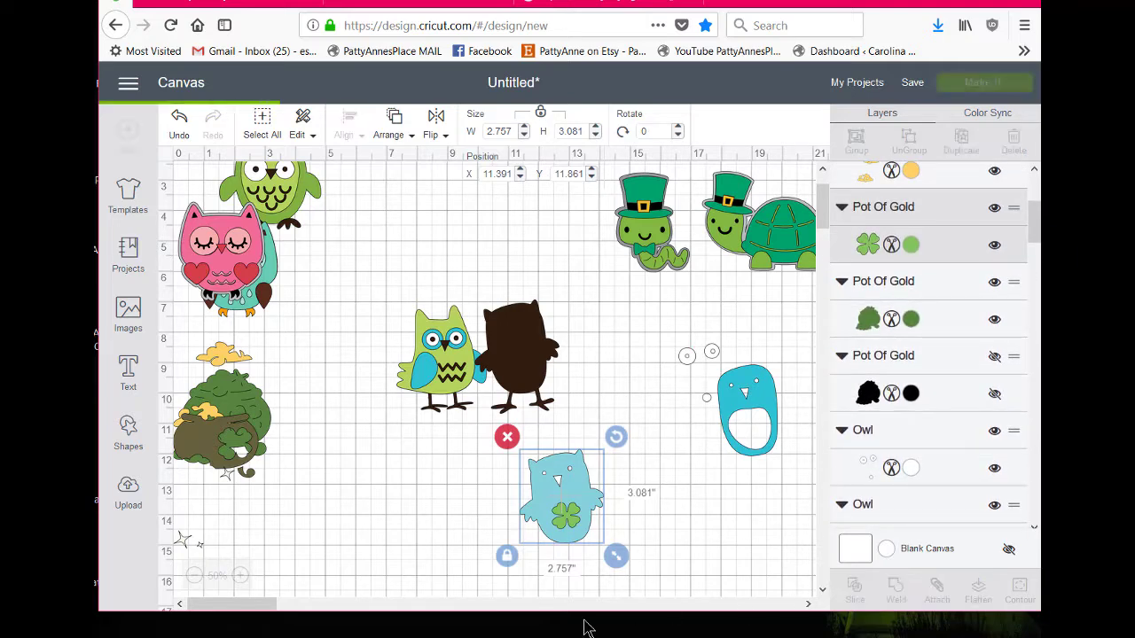
# - Pull the green and light blue clover slice pieces out of the owl and set them off to its right
pyautogui.moveTo(564, 516); pyautogui.dragTo(690, 547)
pyautogui.click(564, 516)
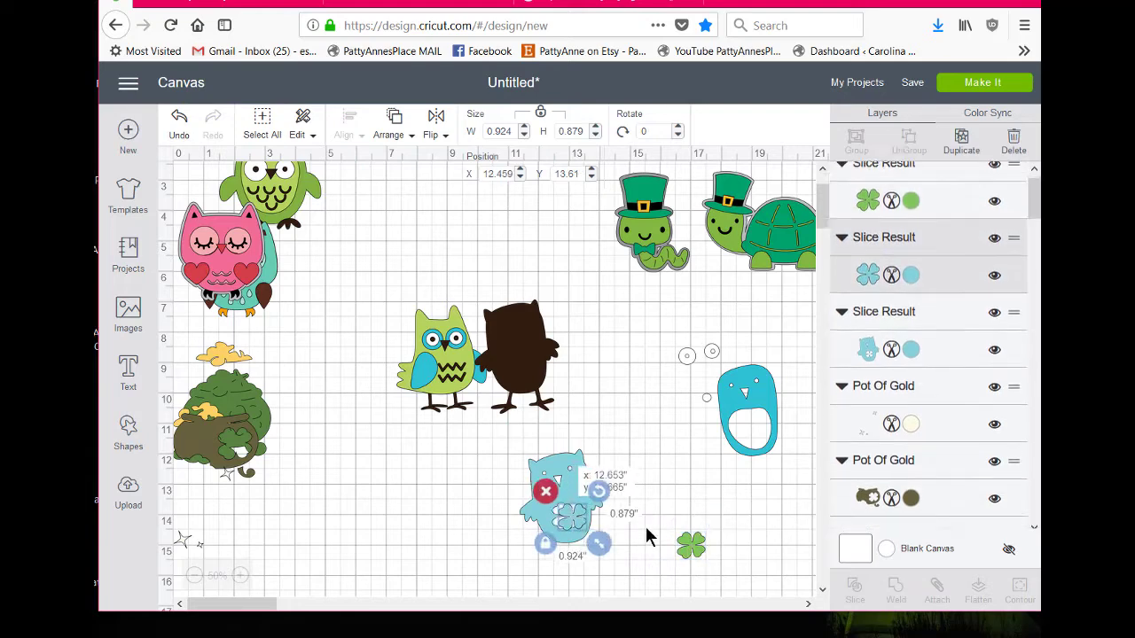
pyautogui.moveTo(565, 516); pyautogui.dragTo(694, 530)
# - Stack the sliced light blue layer on the brown owl, and bring the bright blue body layer to the front on top of it
pyautogui.moveTo(579, 505); pyautogui.dragTo(539, 356)
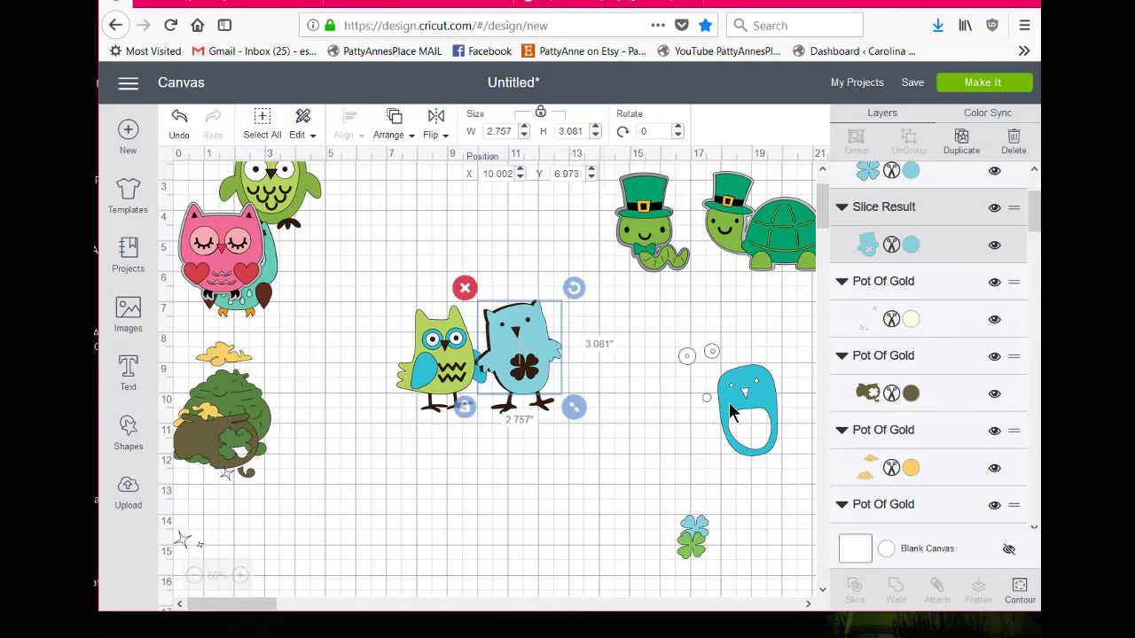
pyautogui.moveTo(735, 406); pyautogui.dragTo(578, 357)
pyautogui.rightClick(606, 358)
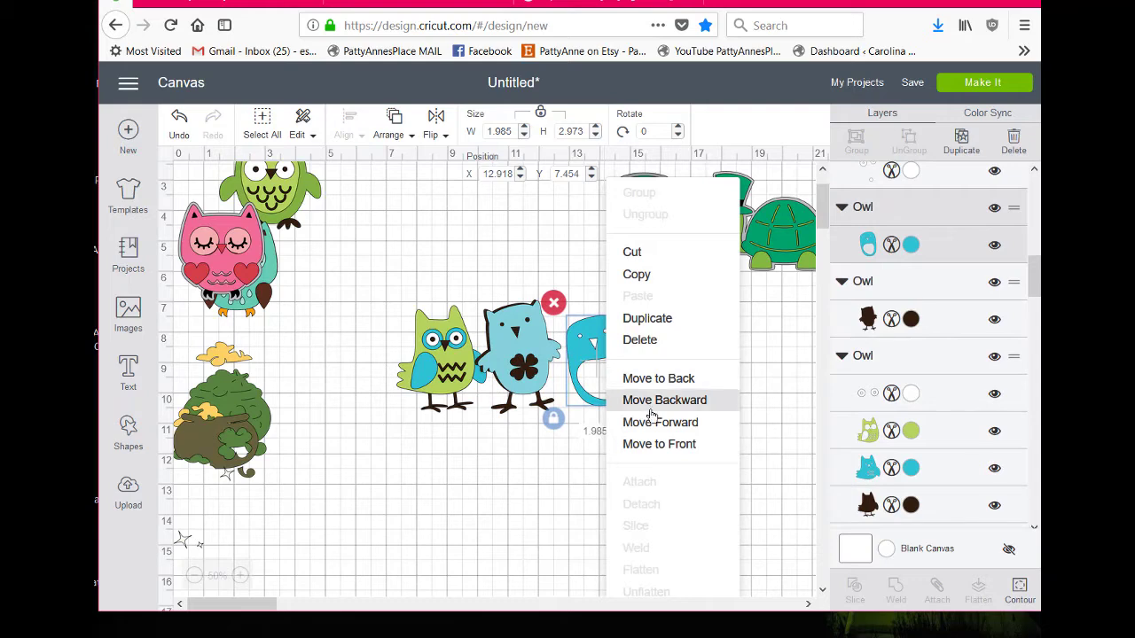
pyautogui.click(663, 446)
pyautogui.moveTo(618, 340); pyautogui.dragTo(538, 328)
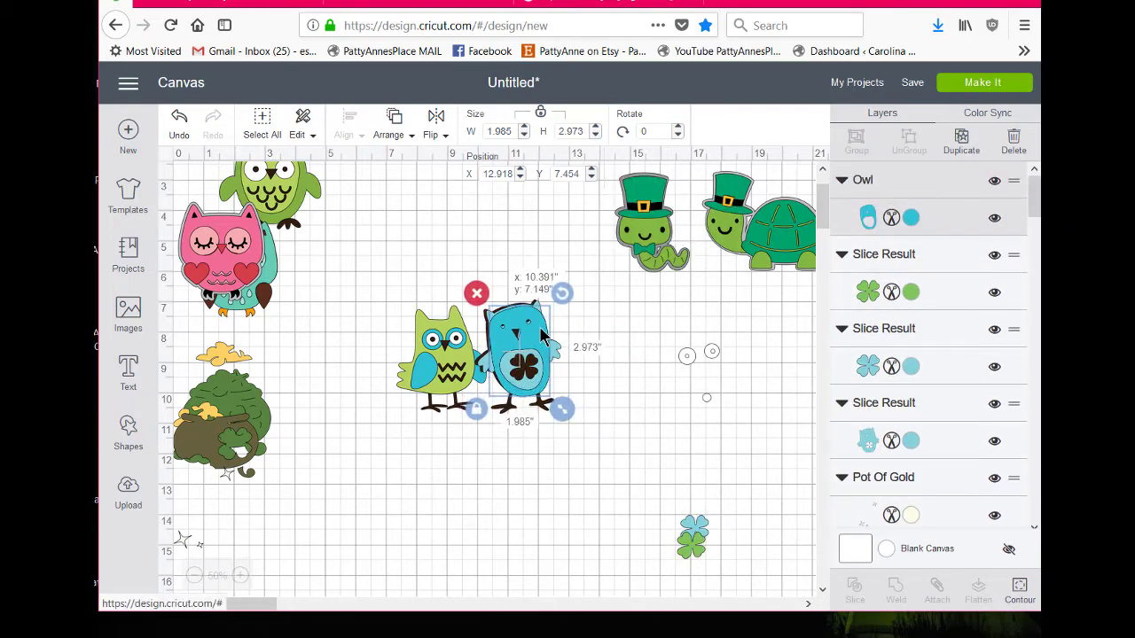
pyautogui.click(694, 401)
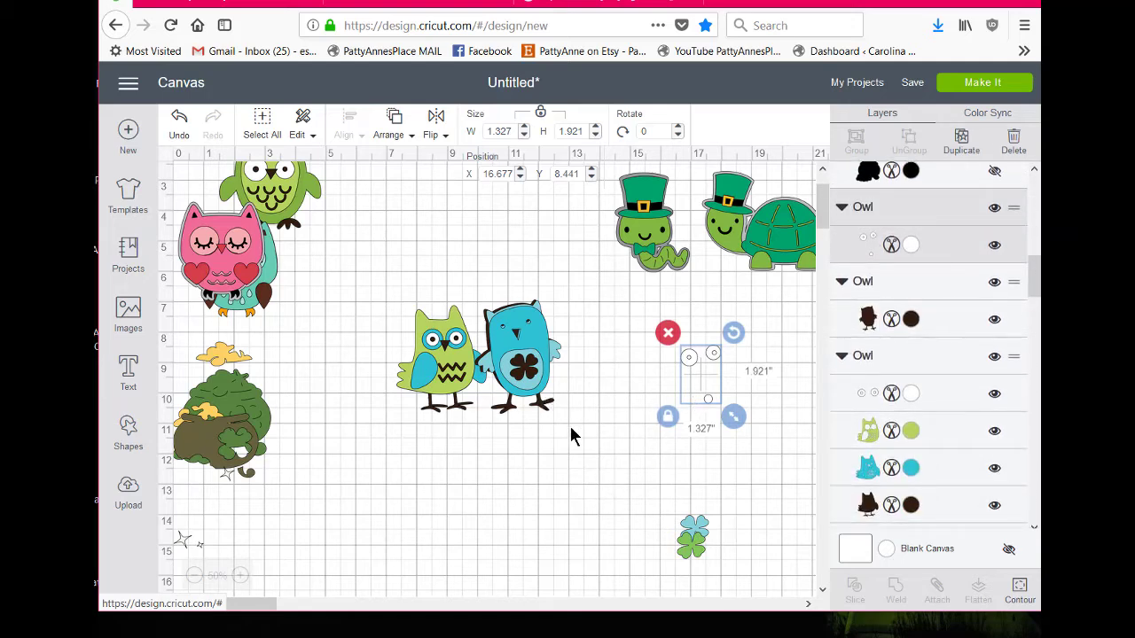
pyautogui.click(530, 341)
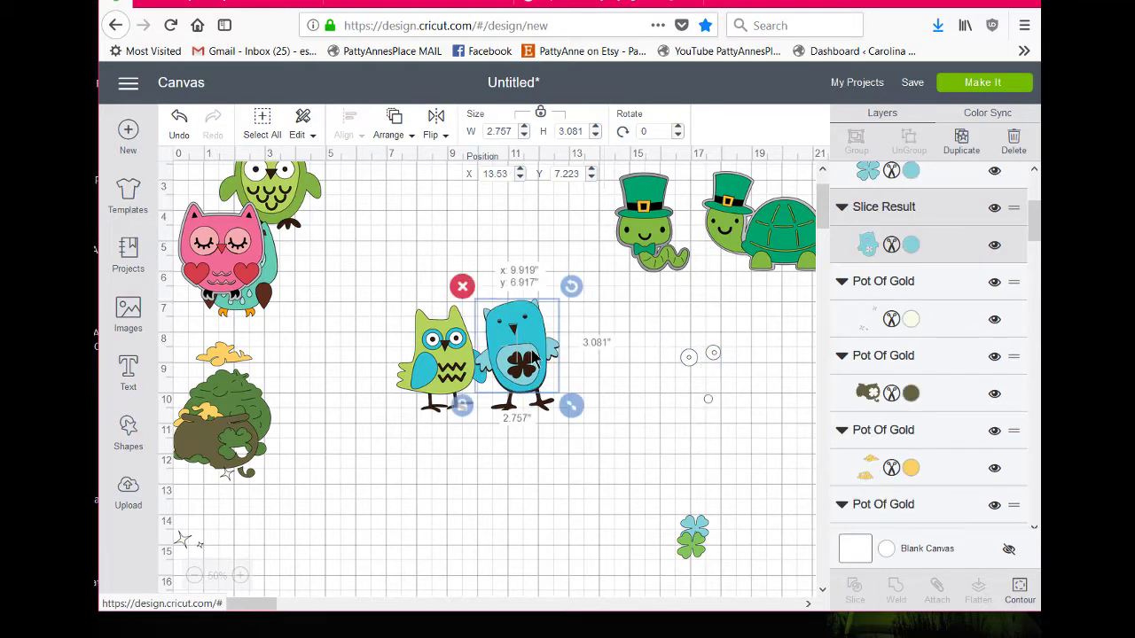
# - Bring the white eye layer to the front and place it over the eyes of the reassembled blue owl
pyautogui.click(712, 360)
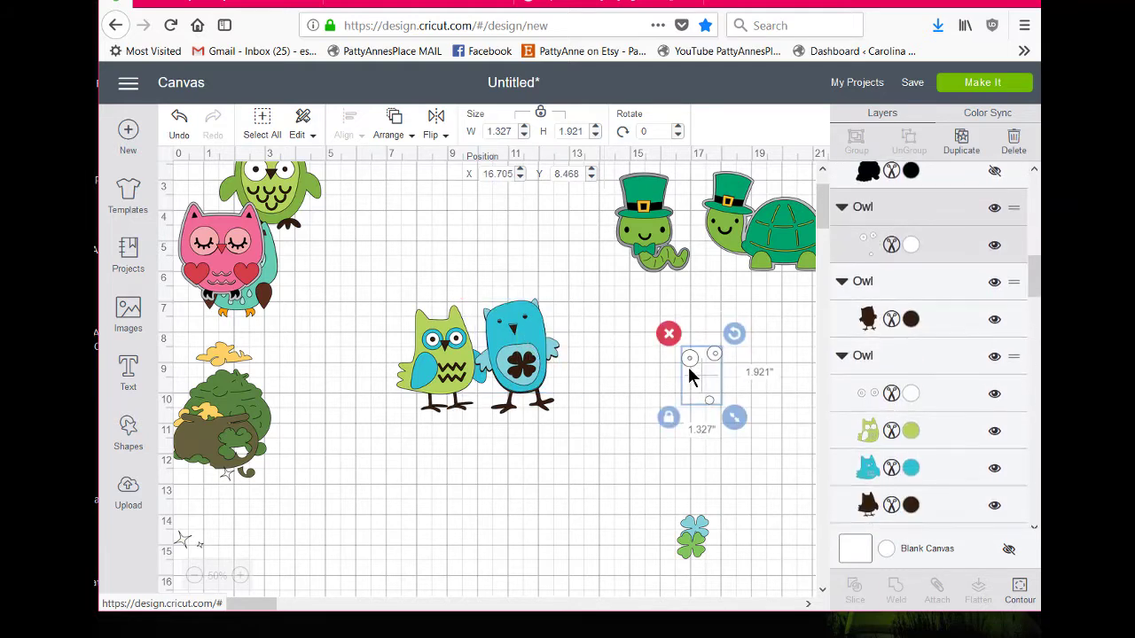
pyautogui.moveTo(690, 368); pyautogui.dragTo(646, 337)
pyautogui.rightClick(641, 339)
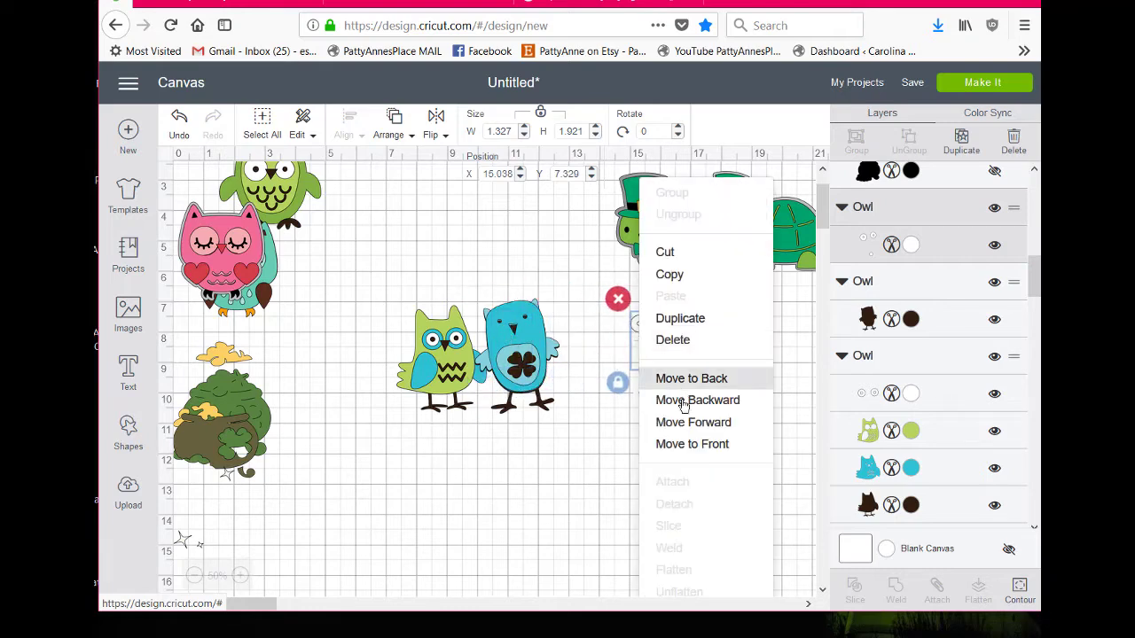
pyautogui.click(695, 444)
pyautogui.moveTo(644, 344); pyautogui.dragTo(502, 325)
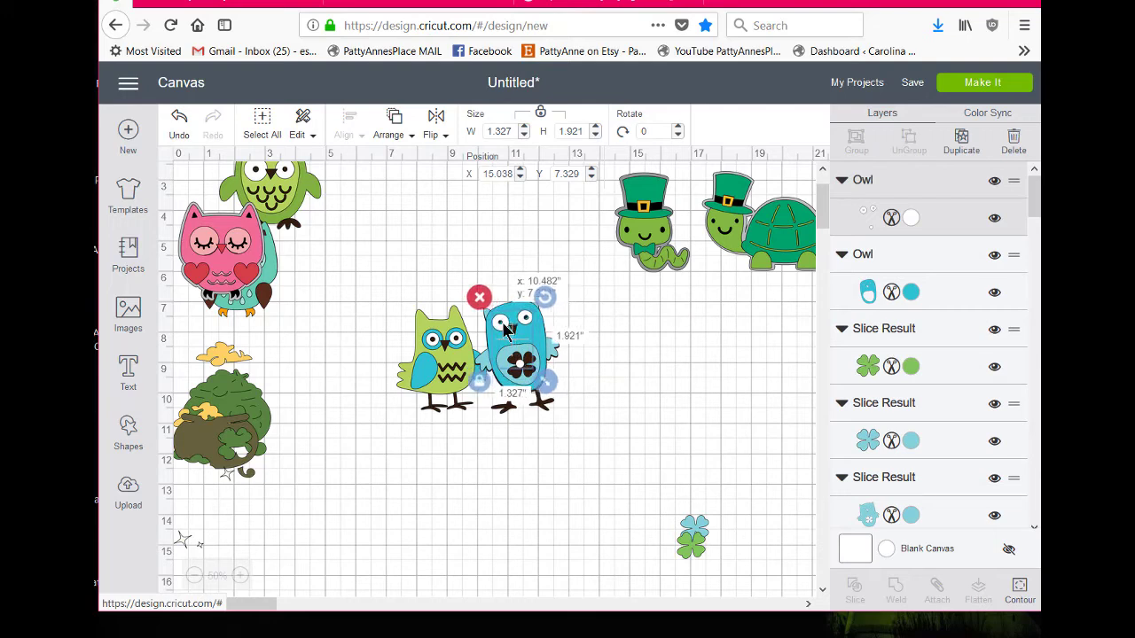
# - In the Word document with the card verse, check the font and size of the "A good friend..." and "Happy St. Patrick's Day!" lines
pyautogui.click(709, 385)
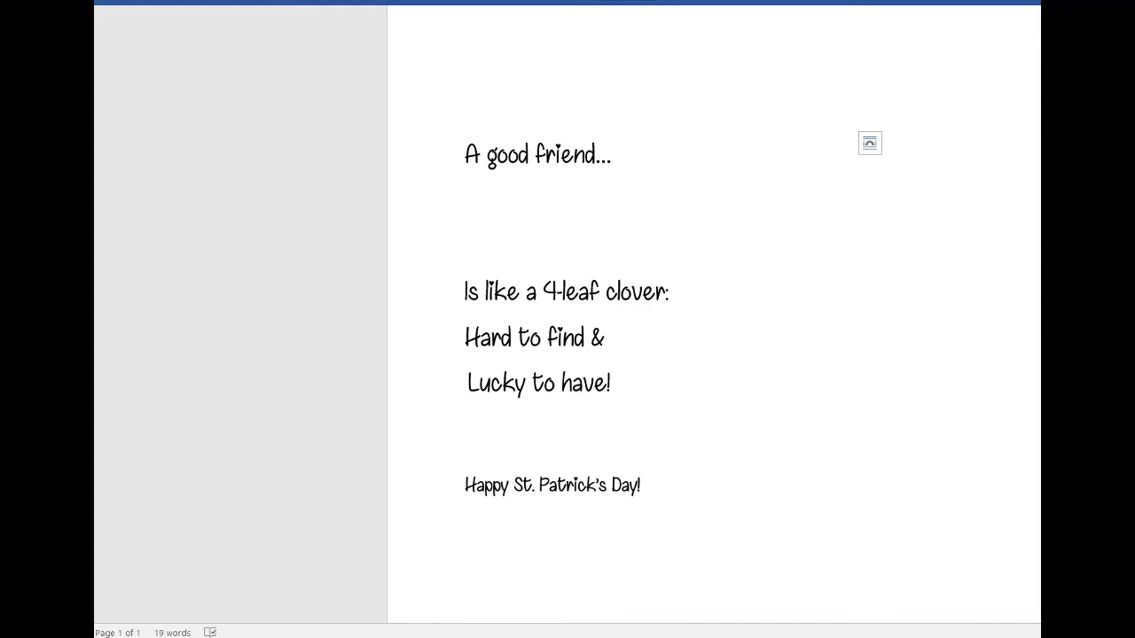
pyautogui.click(674, 281)
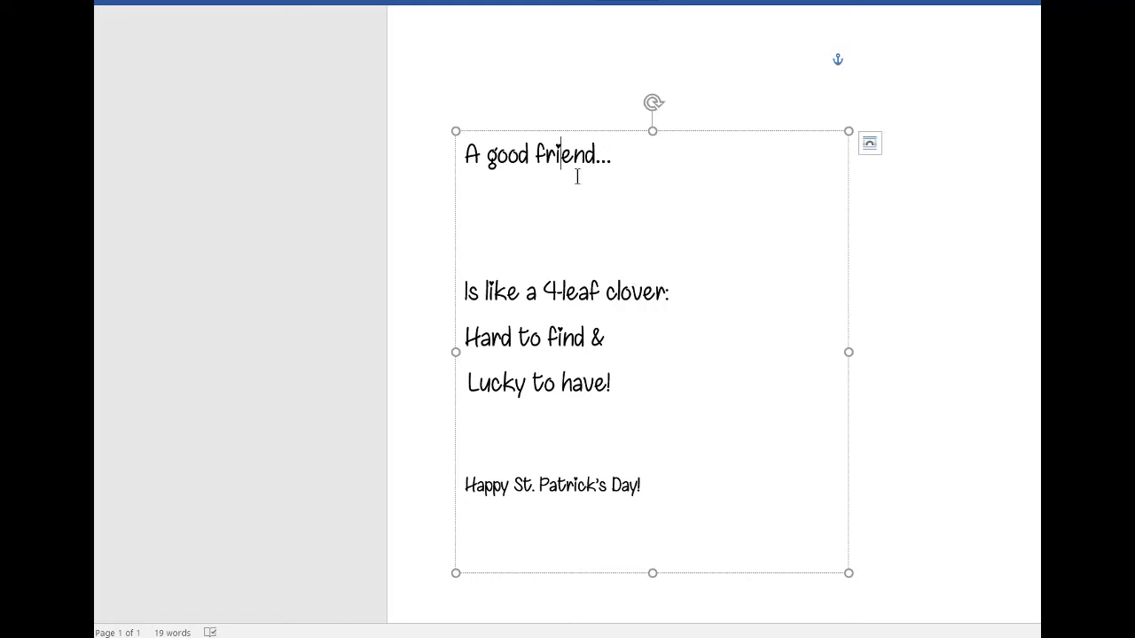
pyautogui.rightClick(535, 155)
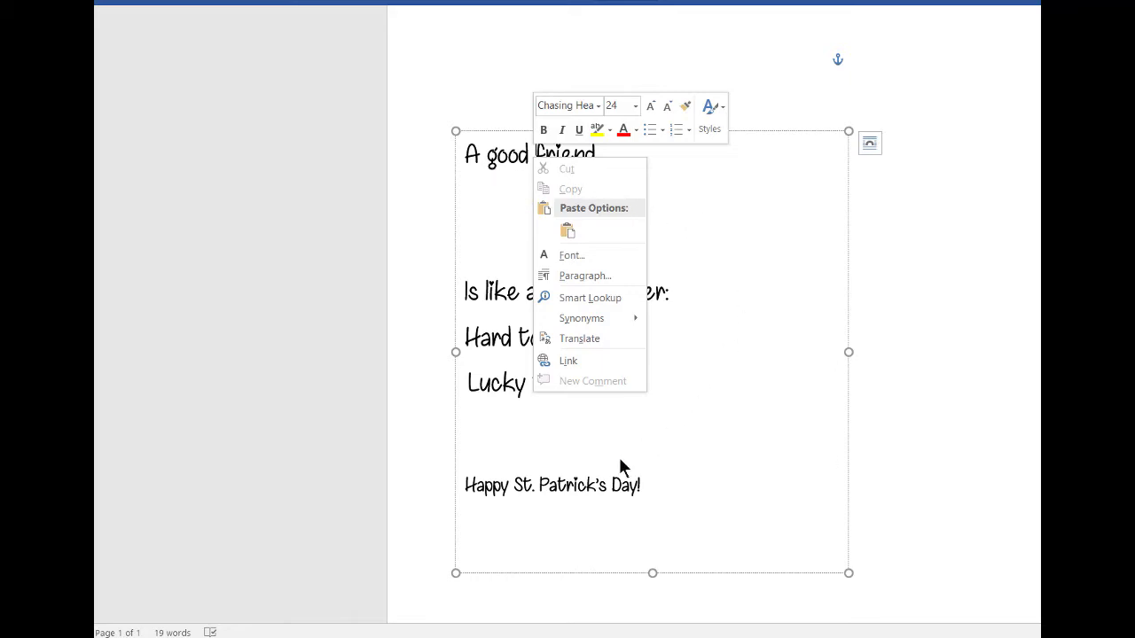
pyautogui.click(729, 412)
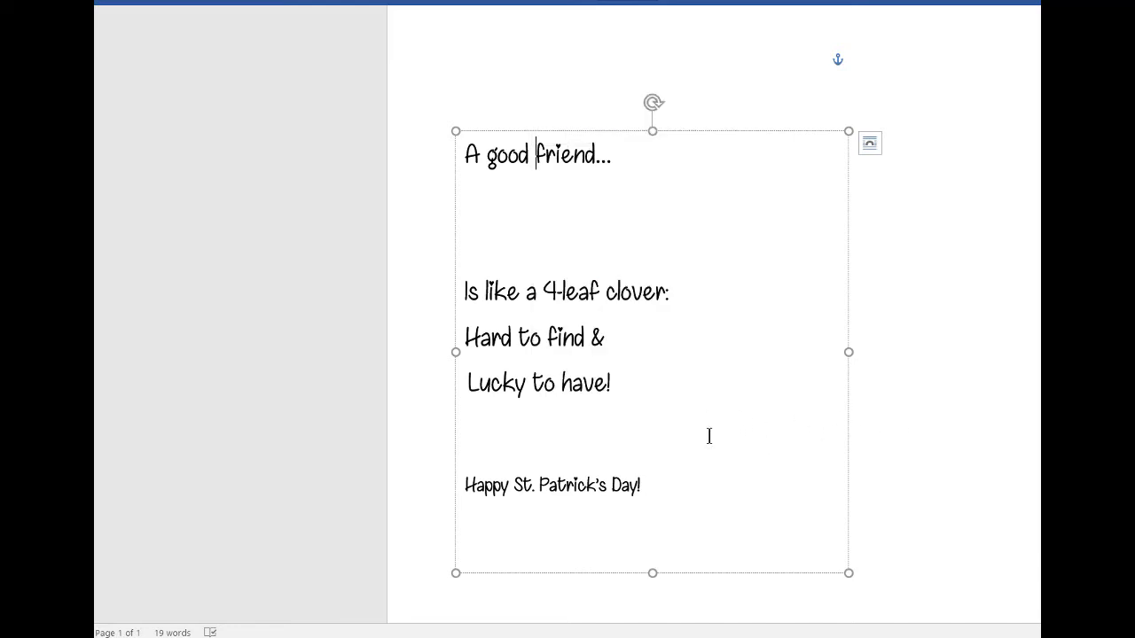
pyautogui.rightClick(570, 487)
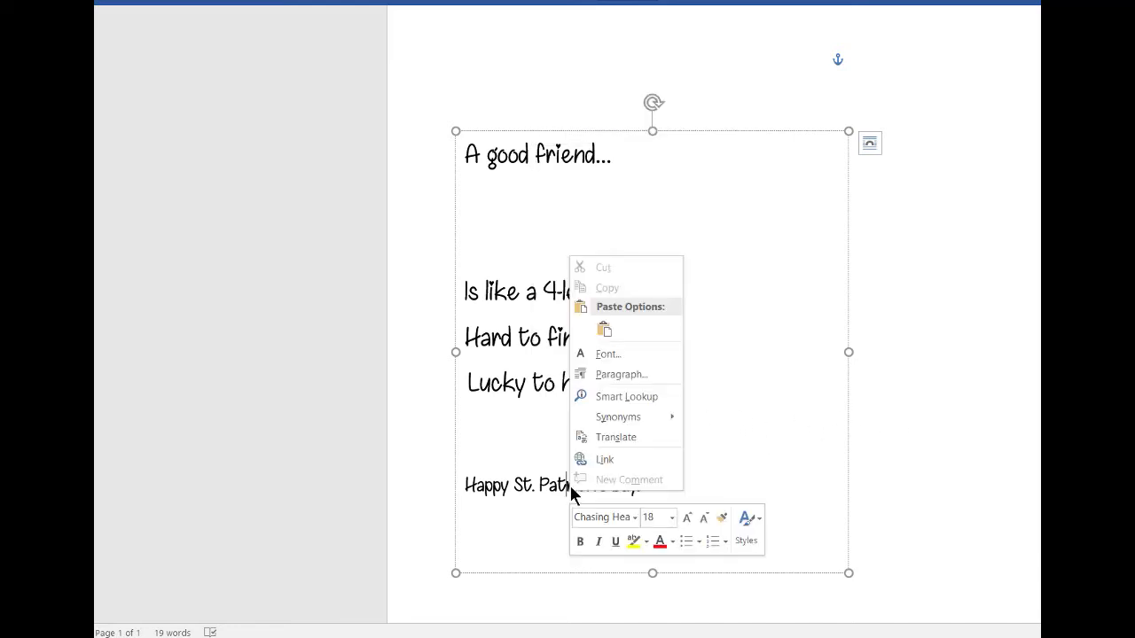
pyautogui.press('Escape')
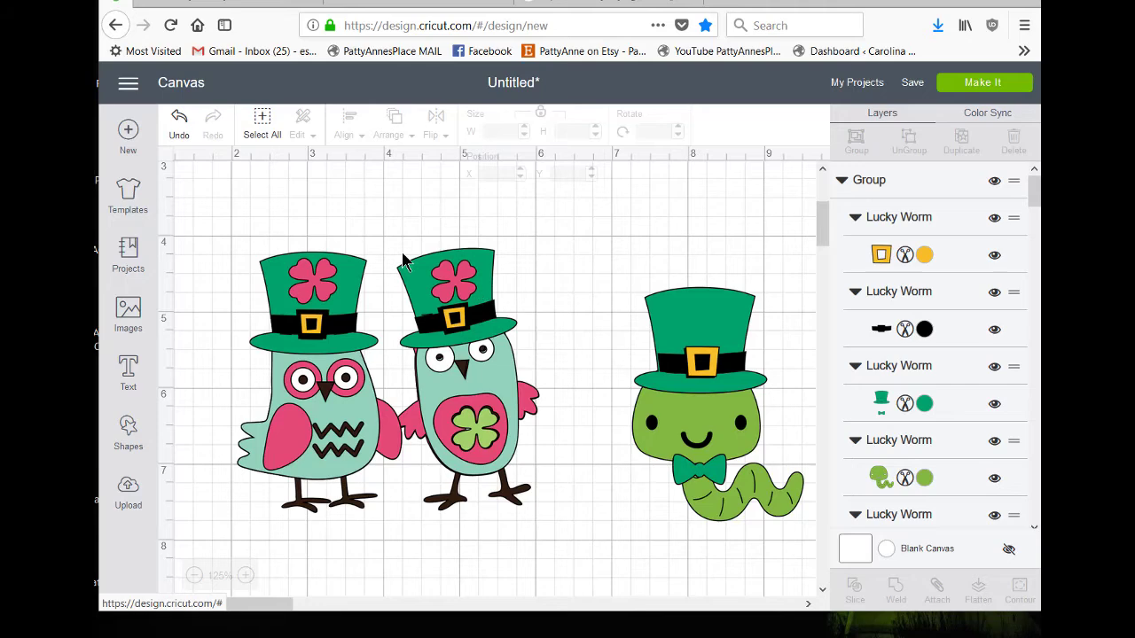
# - In Cricut Design Space, move the worm with the hat up and closer to the two pink and teal owls, and ungroup its layers
pyautogui.click(679, 328)
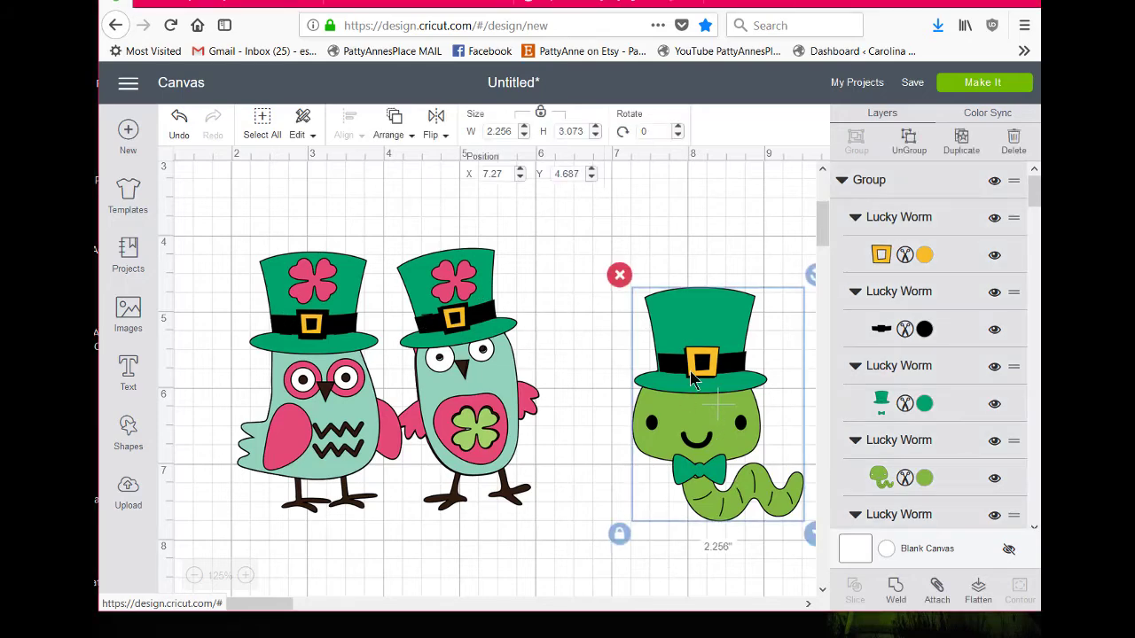
pyautogui.moveTo(679, 328); pyautogui.dragTo(663, 266)
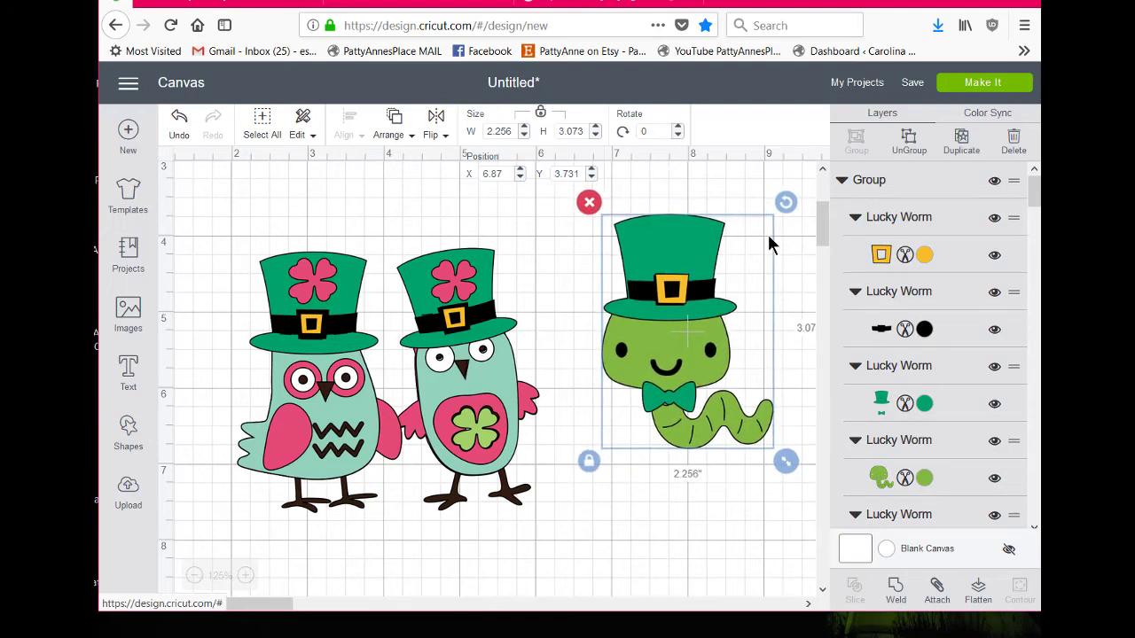
pyautogui.click(908, 135)
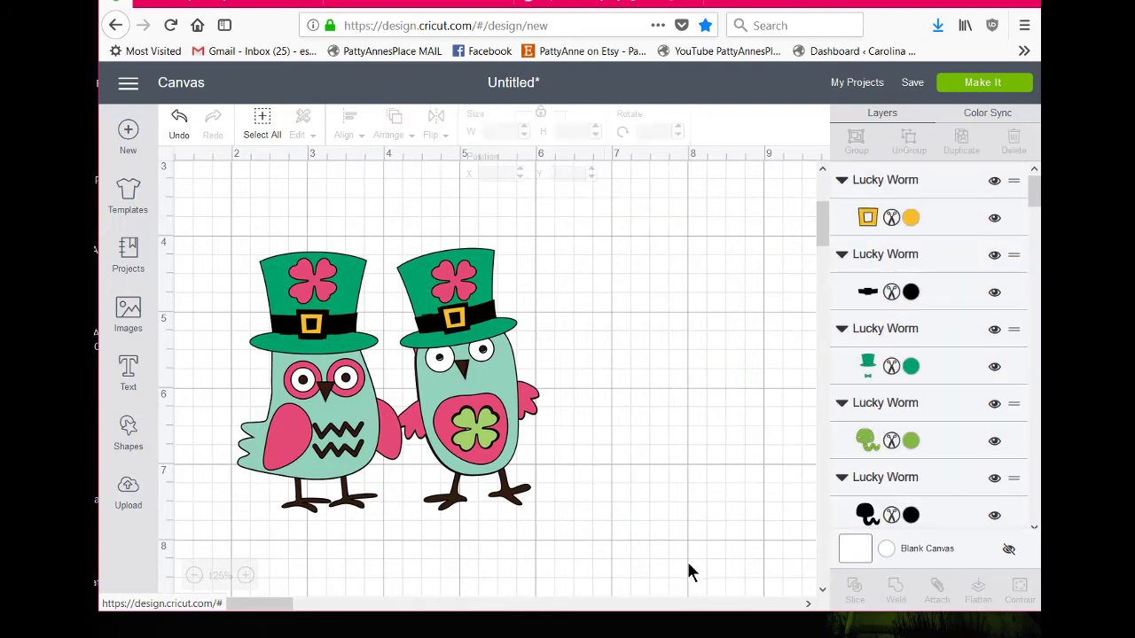
# - Pull the worm's layers apart so the green hat and bow tie, the body layers, the gold buckle and the black hat band lie separately
pyautogui.moveTo(661, 249); pyautogui.dragTo(597, 220)
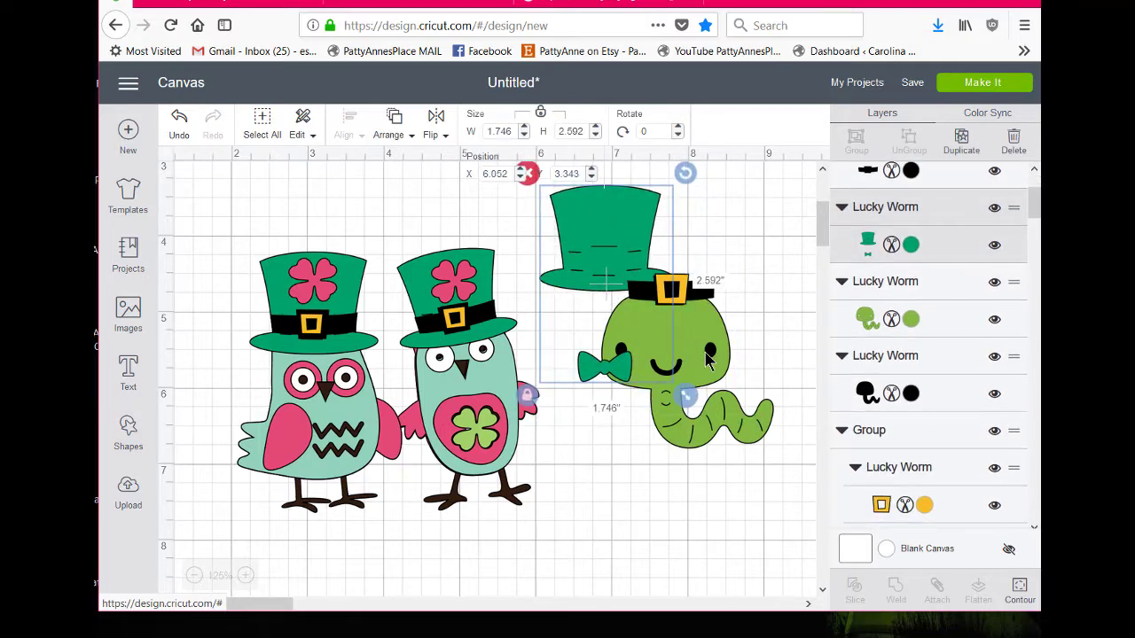
pyautogui.moveTo(710, 403); pyautogui.dragTo(734, 550)
pyautogui.moveTo(696, 345); pyautogui.dragTo(735, 527)
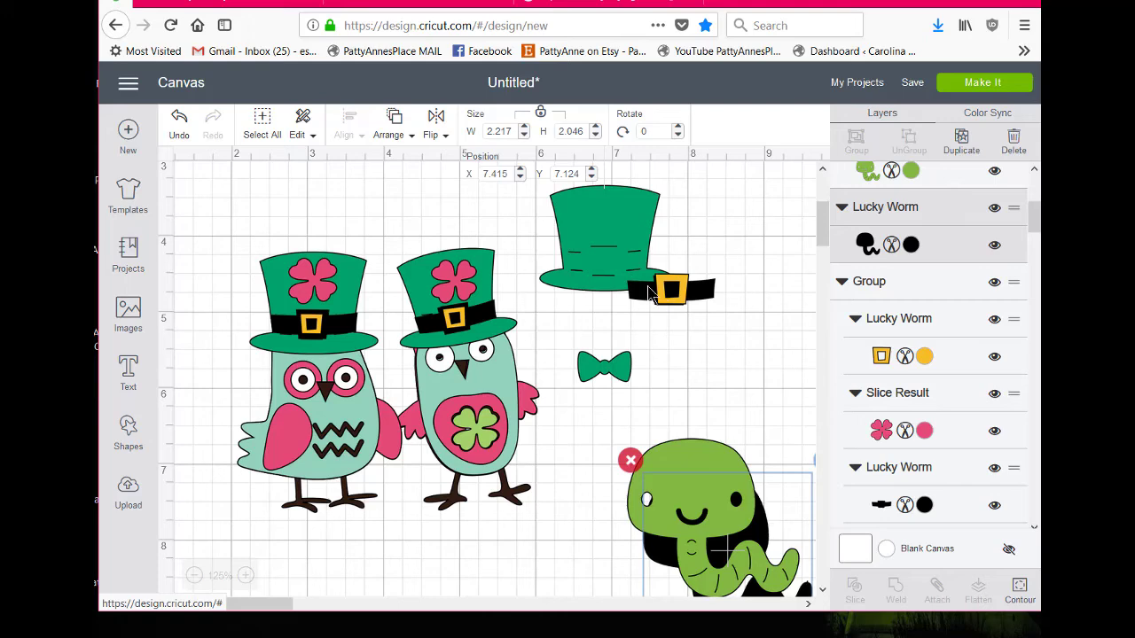
pyautogui.click(668, 287)
pyautogui.moveTo(691, 298); pyautogui.dragTo(754, 363)
pyautogui.click(745, 277)
pyautogui.moveTo(745, 277); pyautogui.dragTo(768, 237)
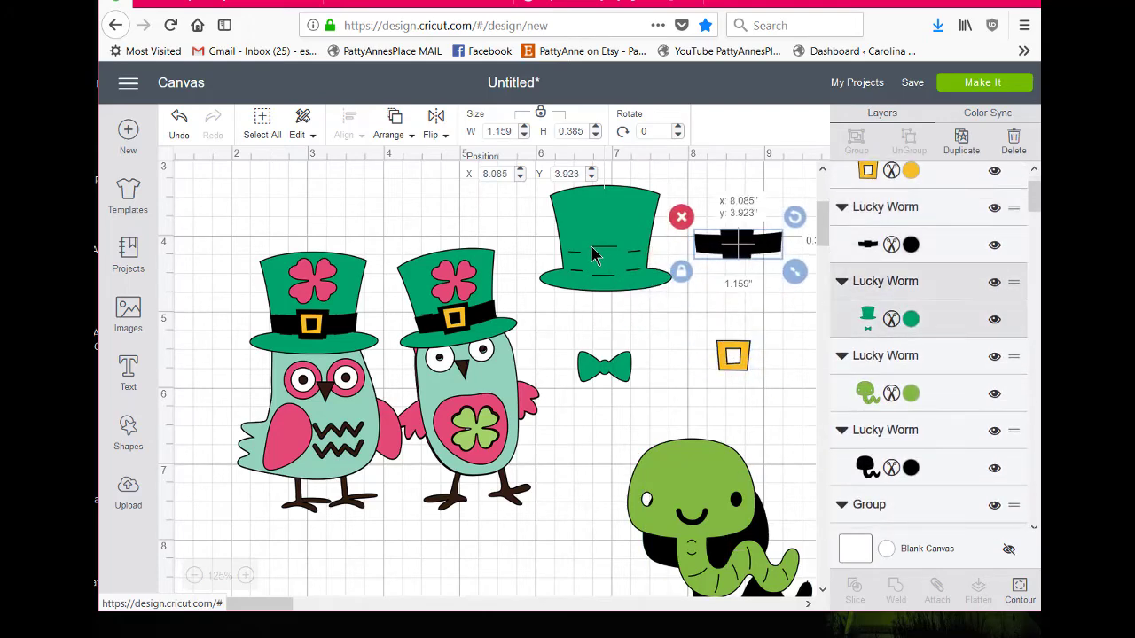
# - Hide the bow tie in the green hat layer with Contour, and move the remaining hat slightly down and closer to the owls
pyautogui.click(887, 293)
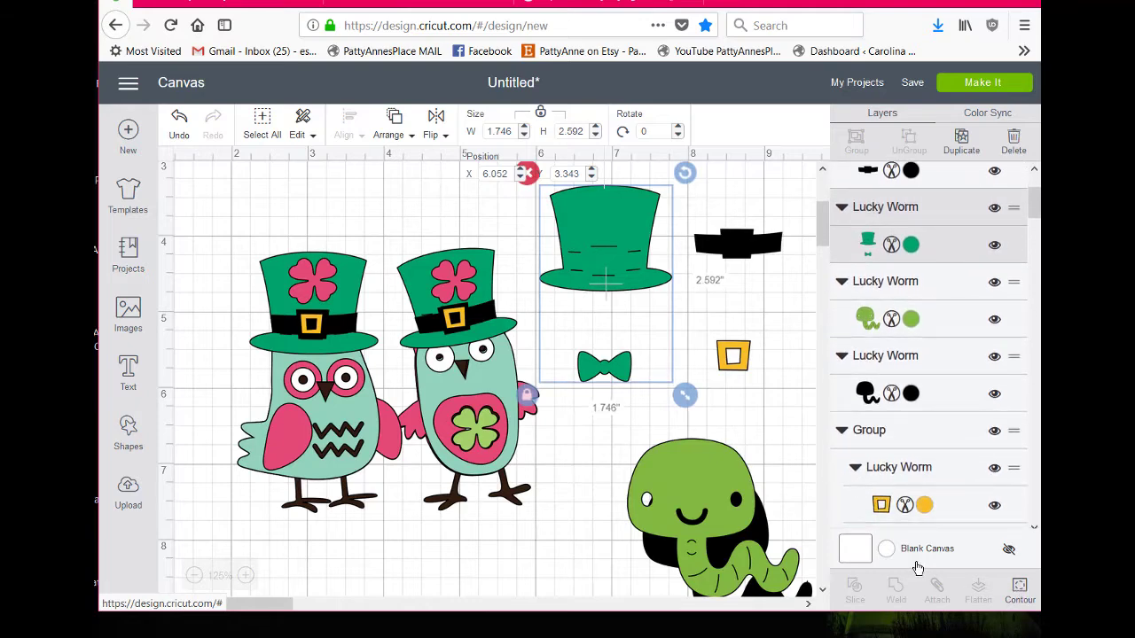
pyautogui.click(1020, 590)
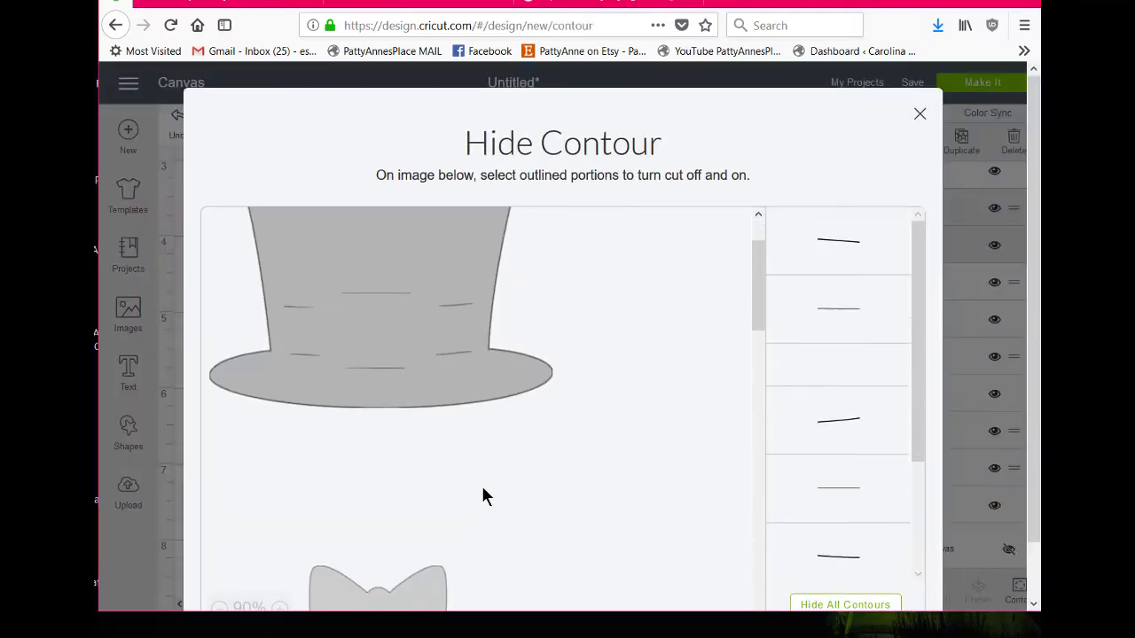
pyautogui.click(420, 590)
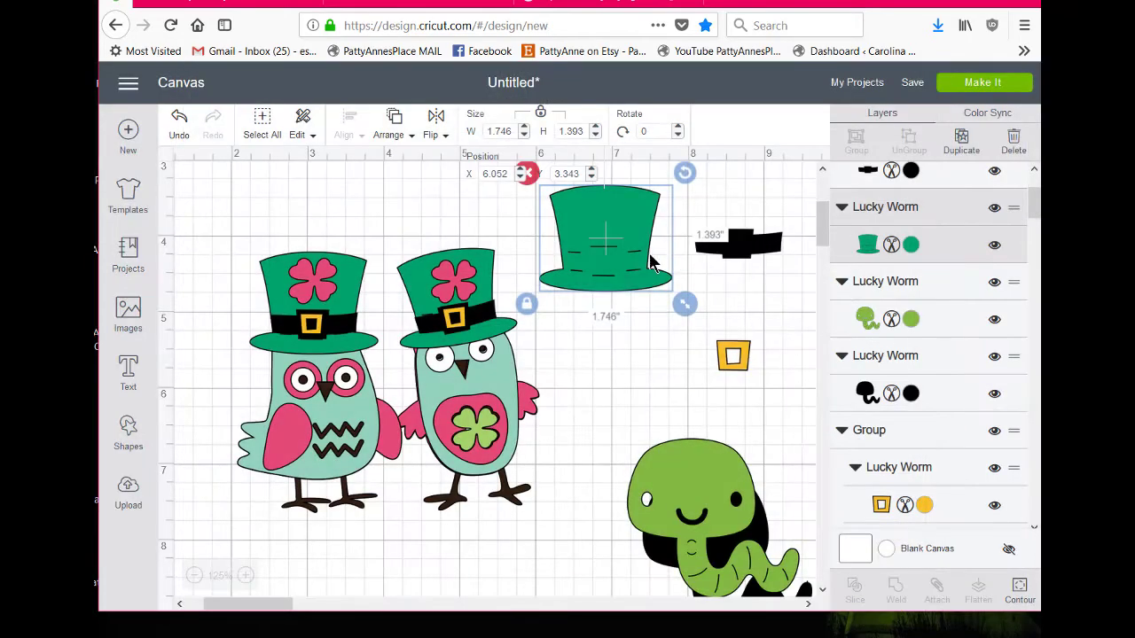
pyautogui.moveTo(619, 261)
pyautogui.mouseDown()
pyautogui.moveTo(534, 275)
pyautogui.moveTo(461, 308)
pyautogui.moveTo(616, 270)
pyautogui.mouseUp()
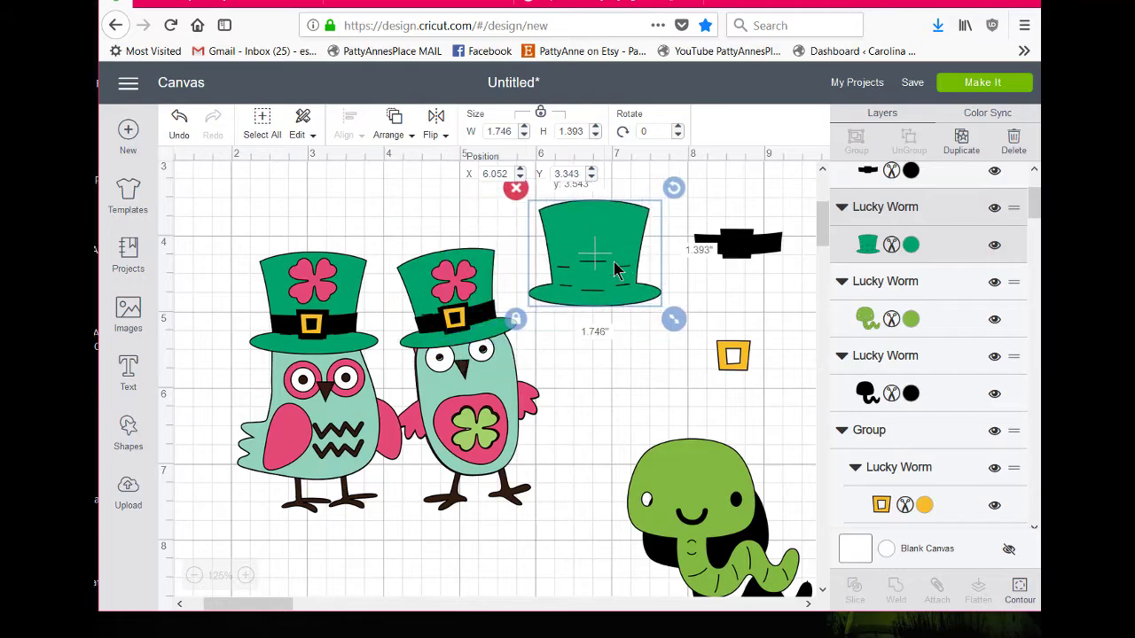